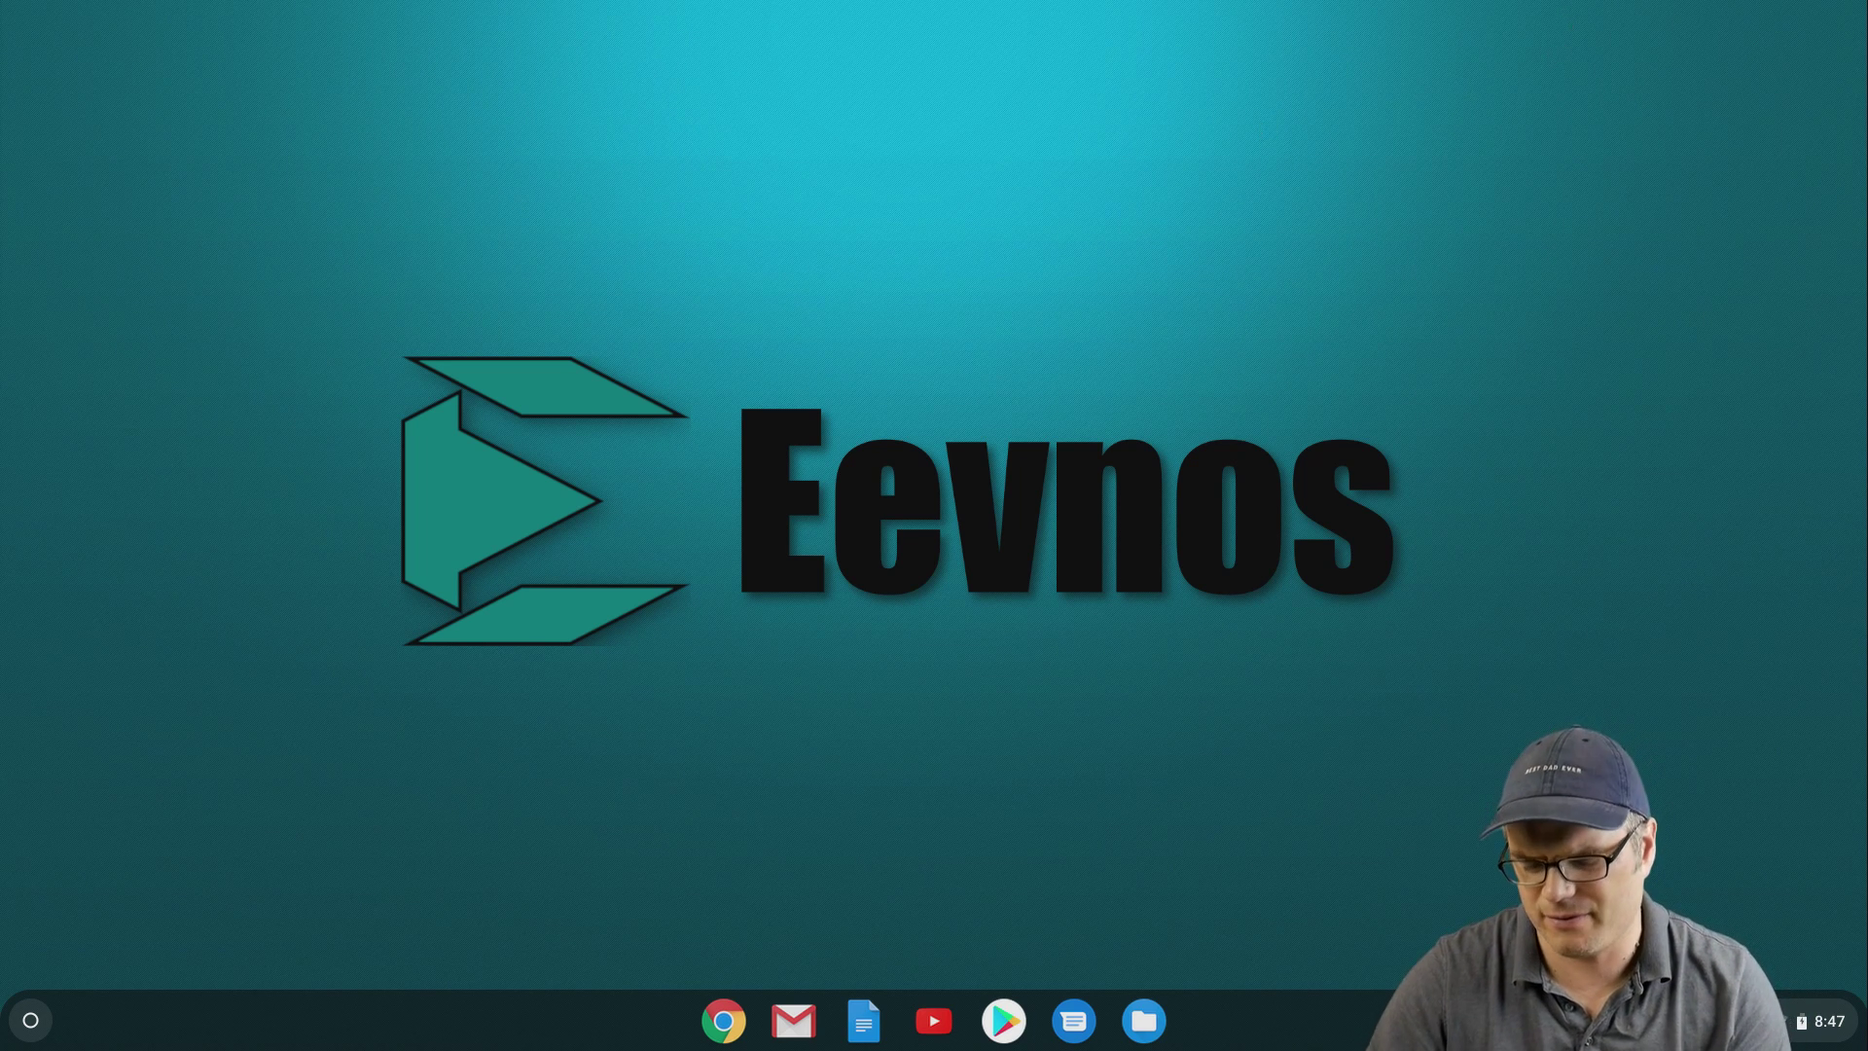
Step: Open Quick Settings from the clock area of the bottom-right shelf
click(1812, 1035)
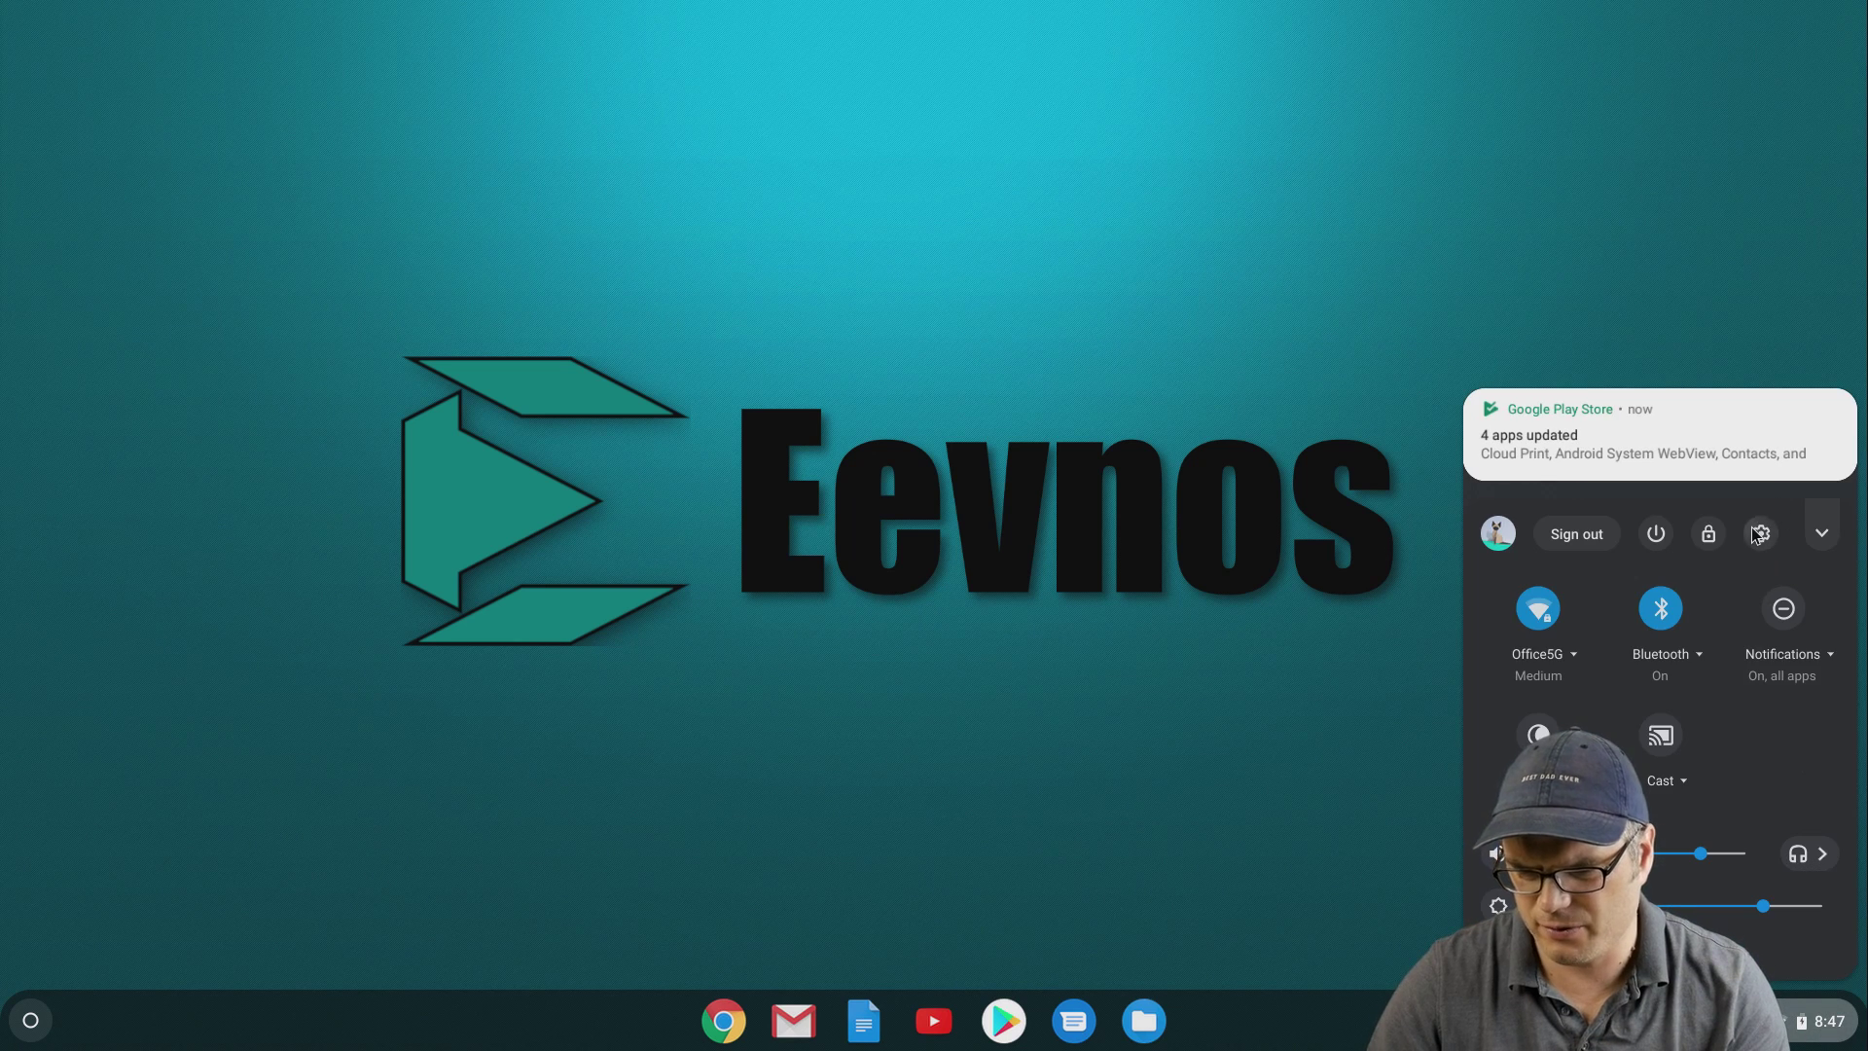
Step: In Settings, turn on Linux (Beta) and start its installation
click(1772, 508)
scroll(1137, 690, down, 15)
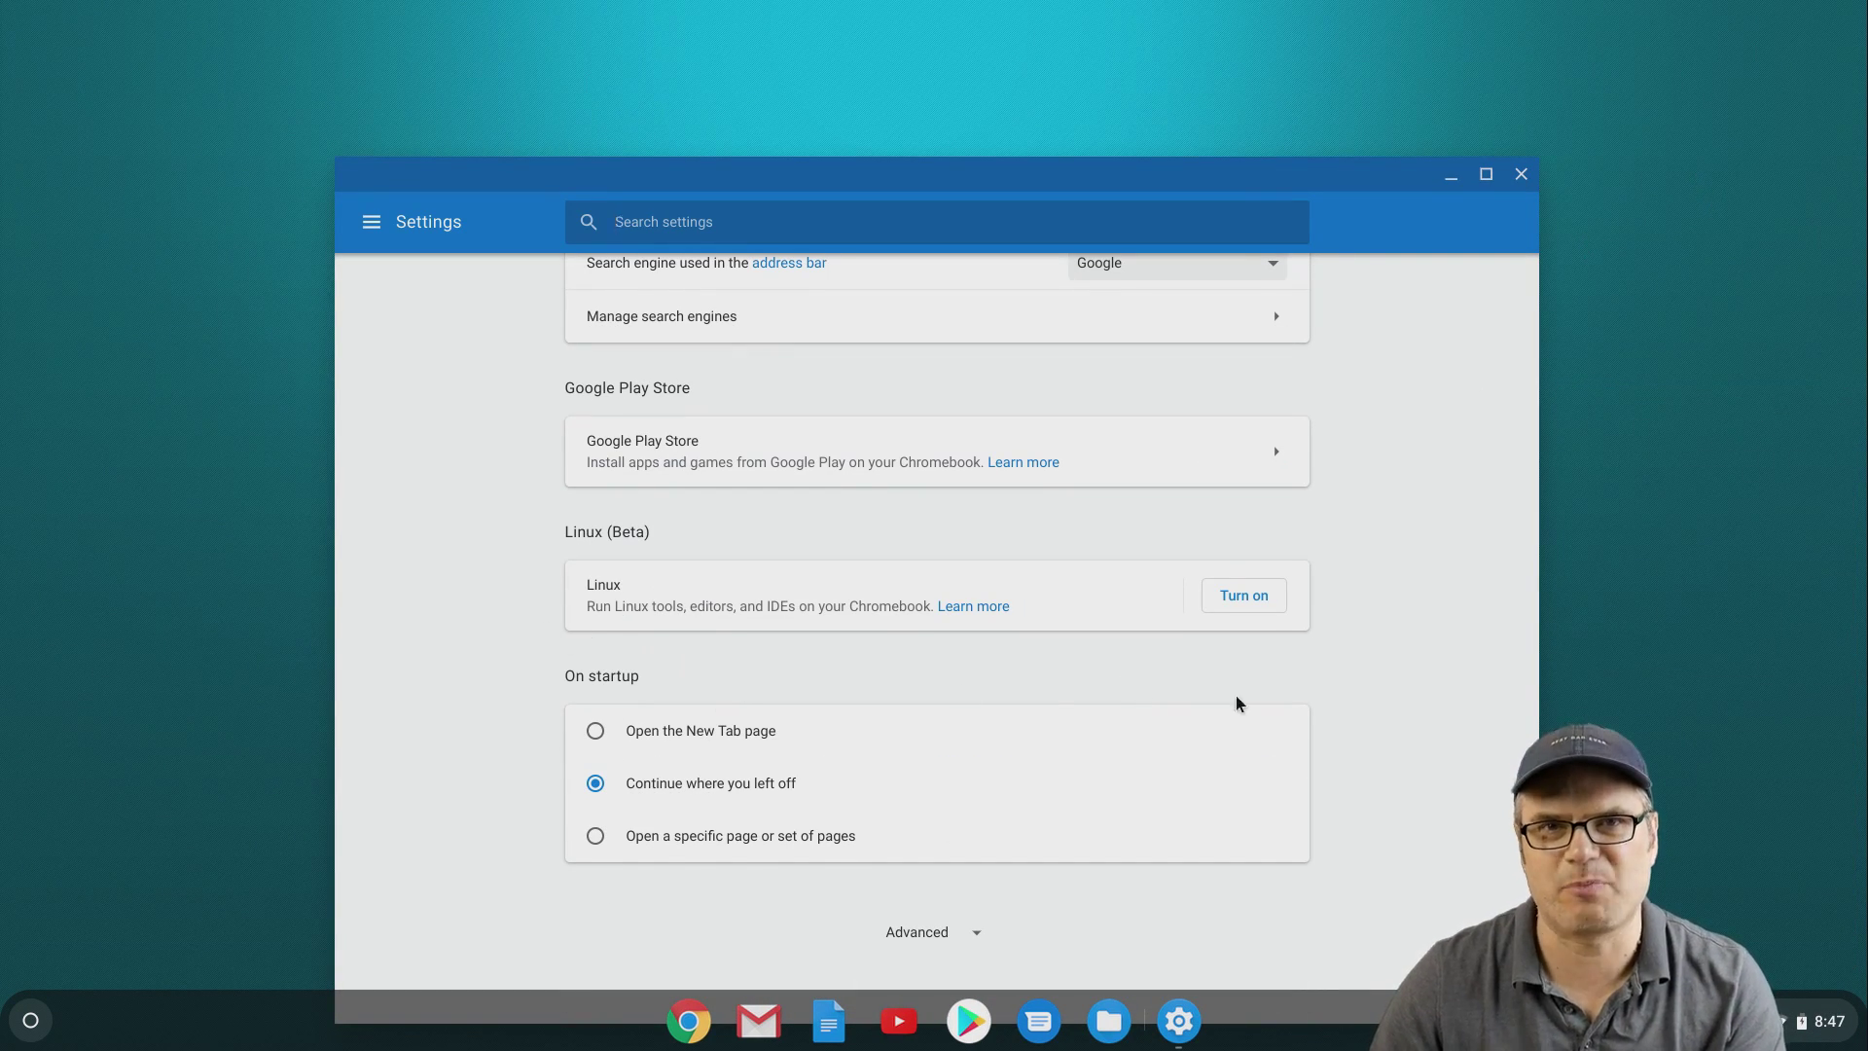
click(1229, 612)
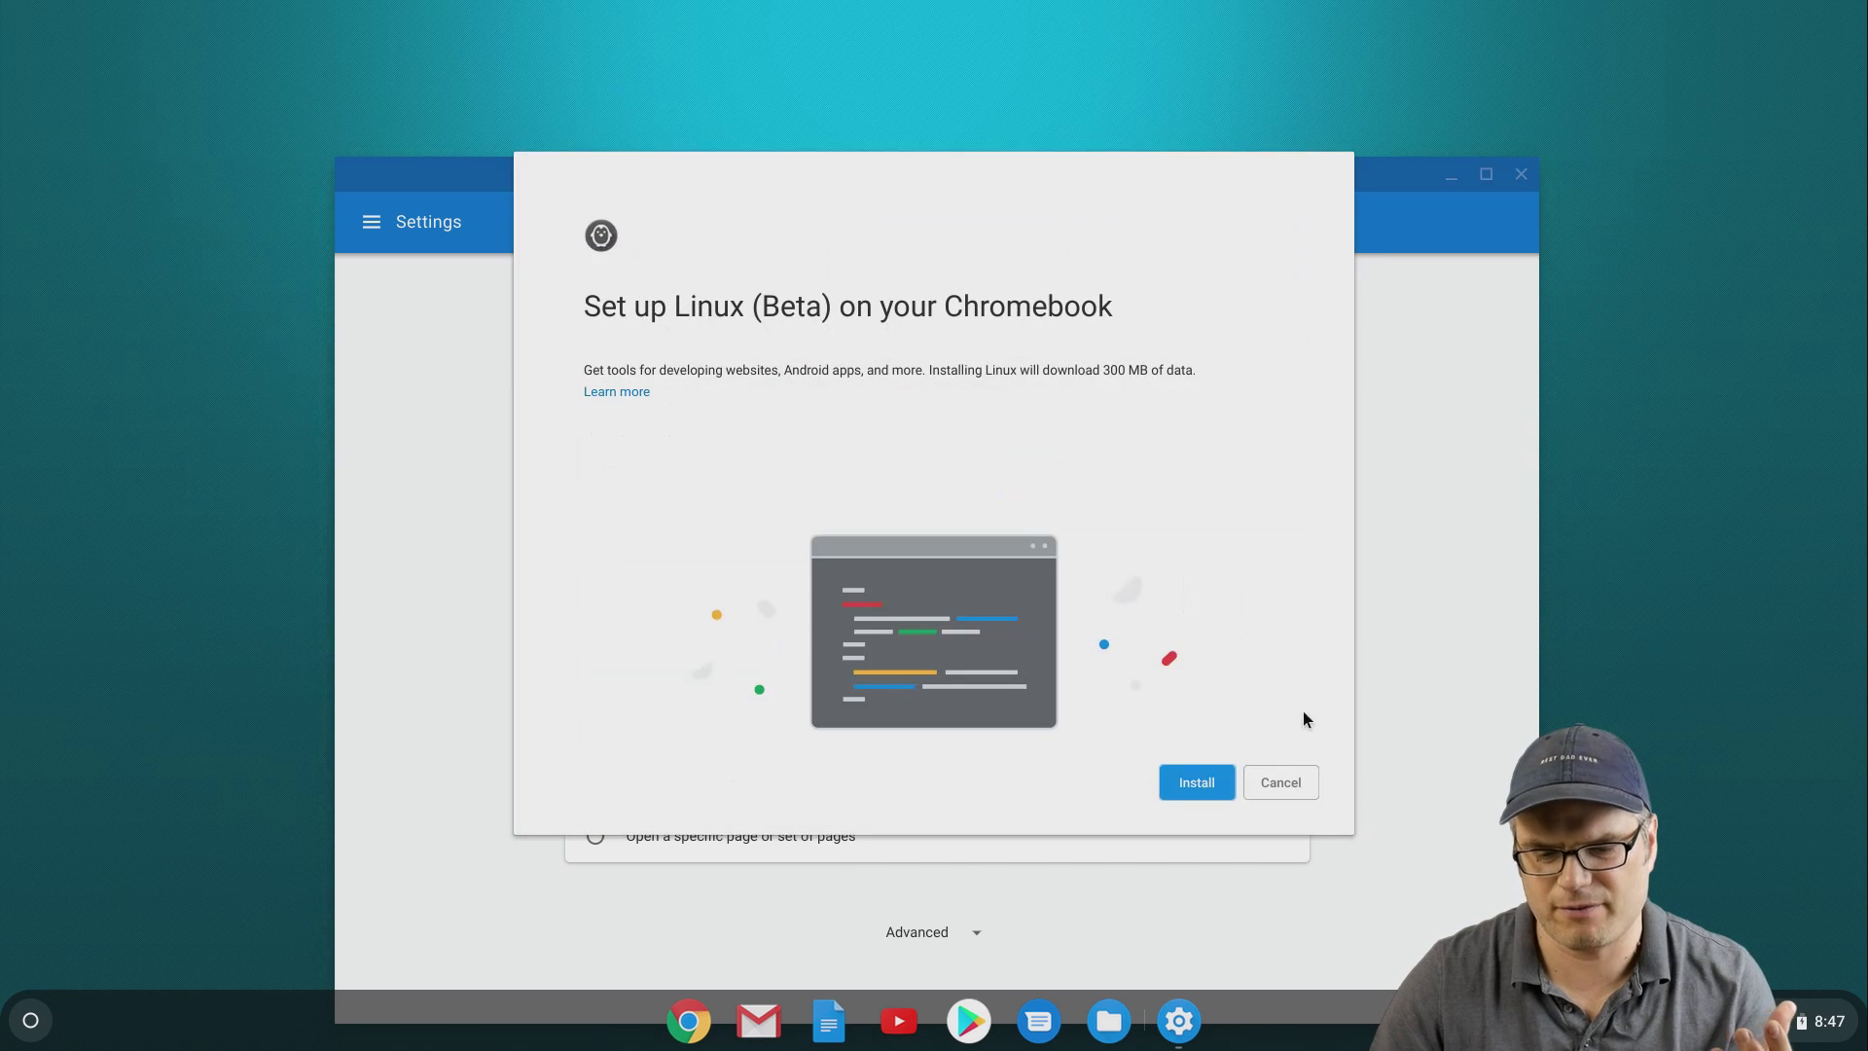
click(1205, 796)
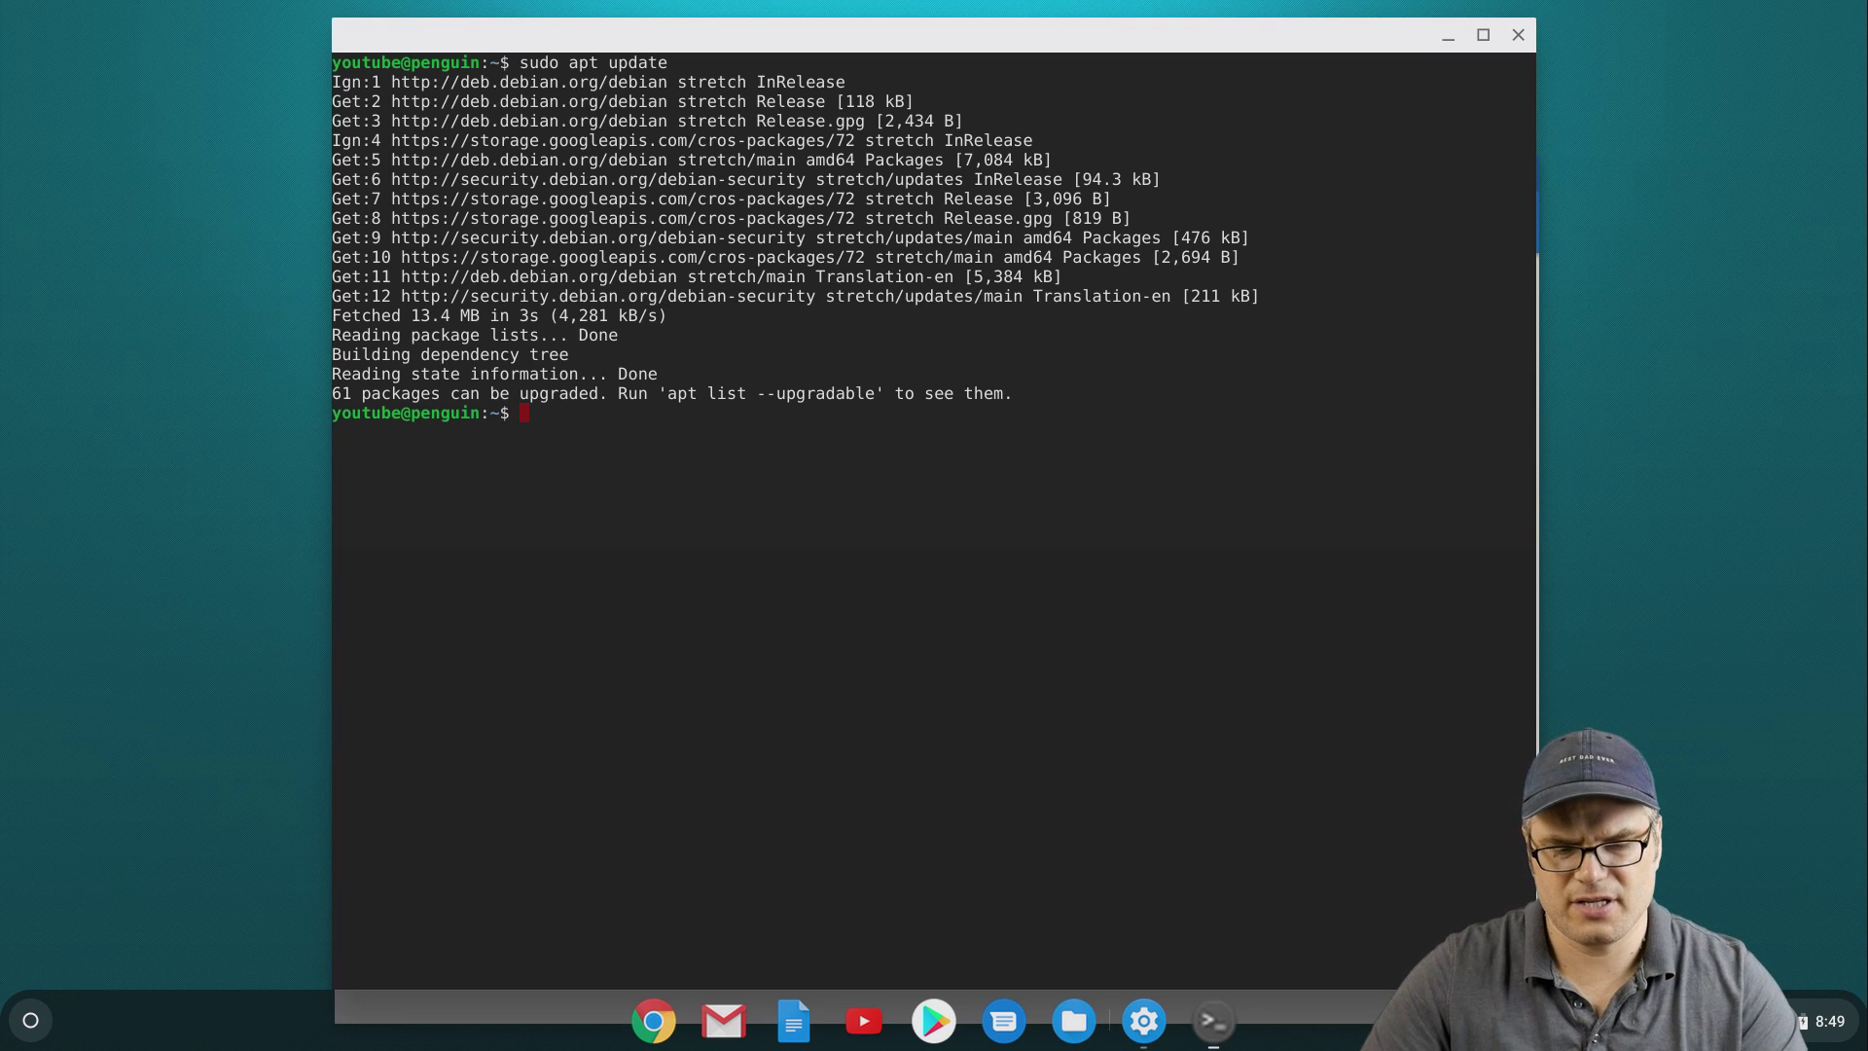
Step: Narrow the Terminal window and run sudo apt upgrade up to its yes/no prompt
drag(331, 389, 524, 414)
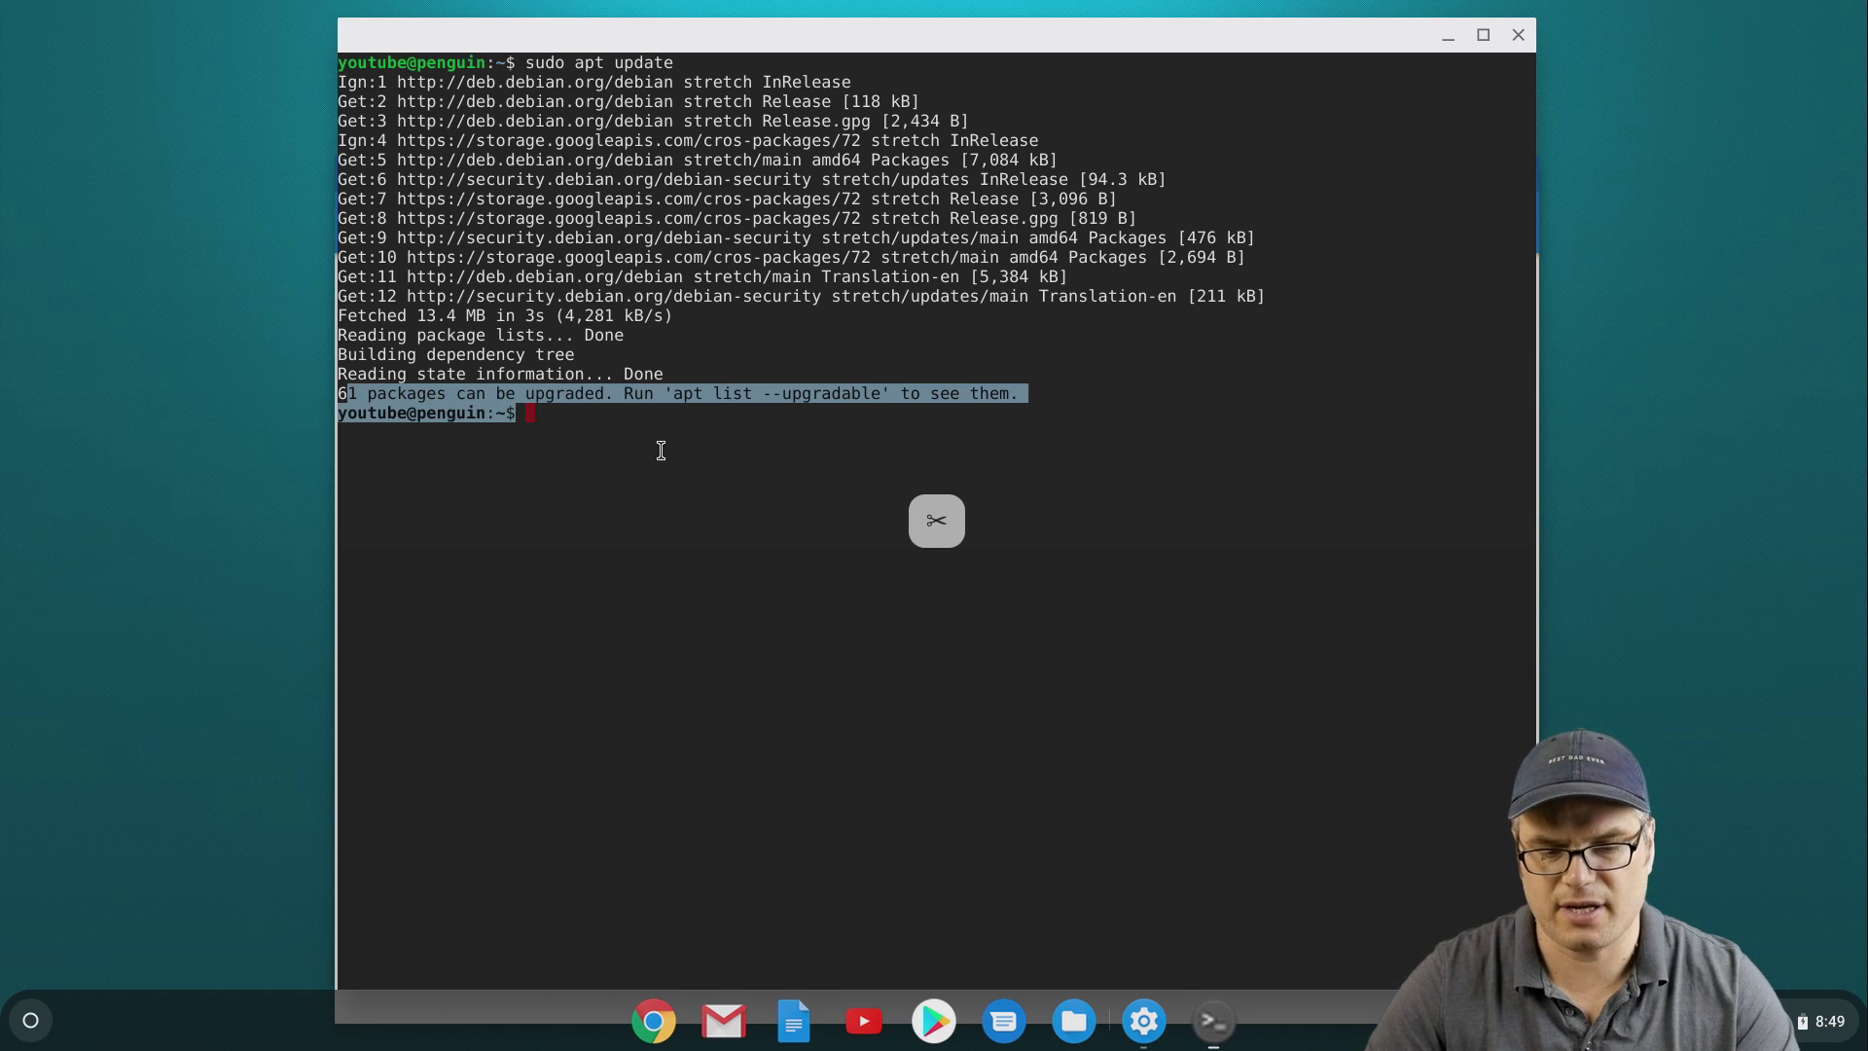
click(660, 450)
text(su)
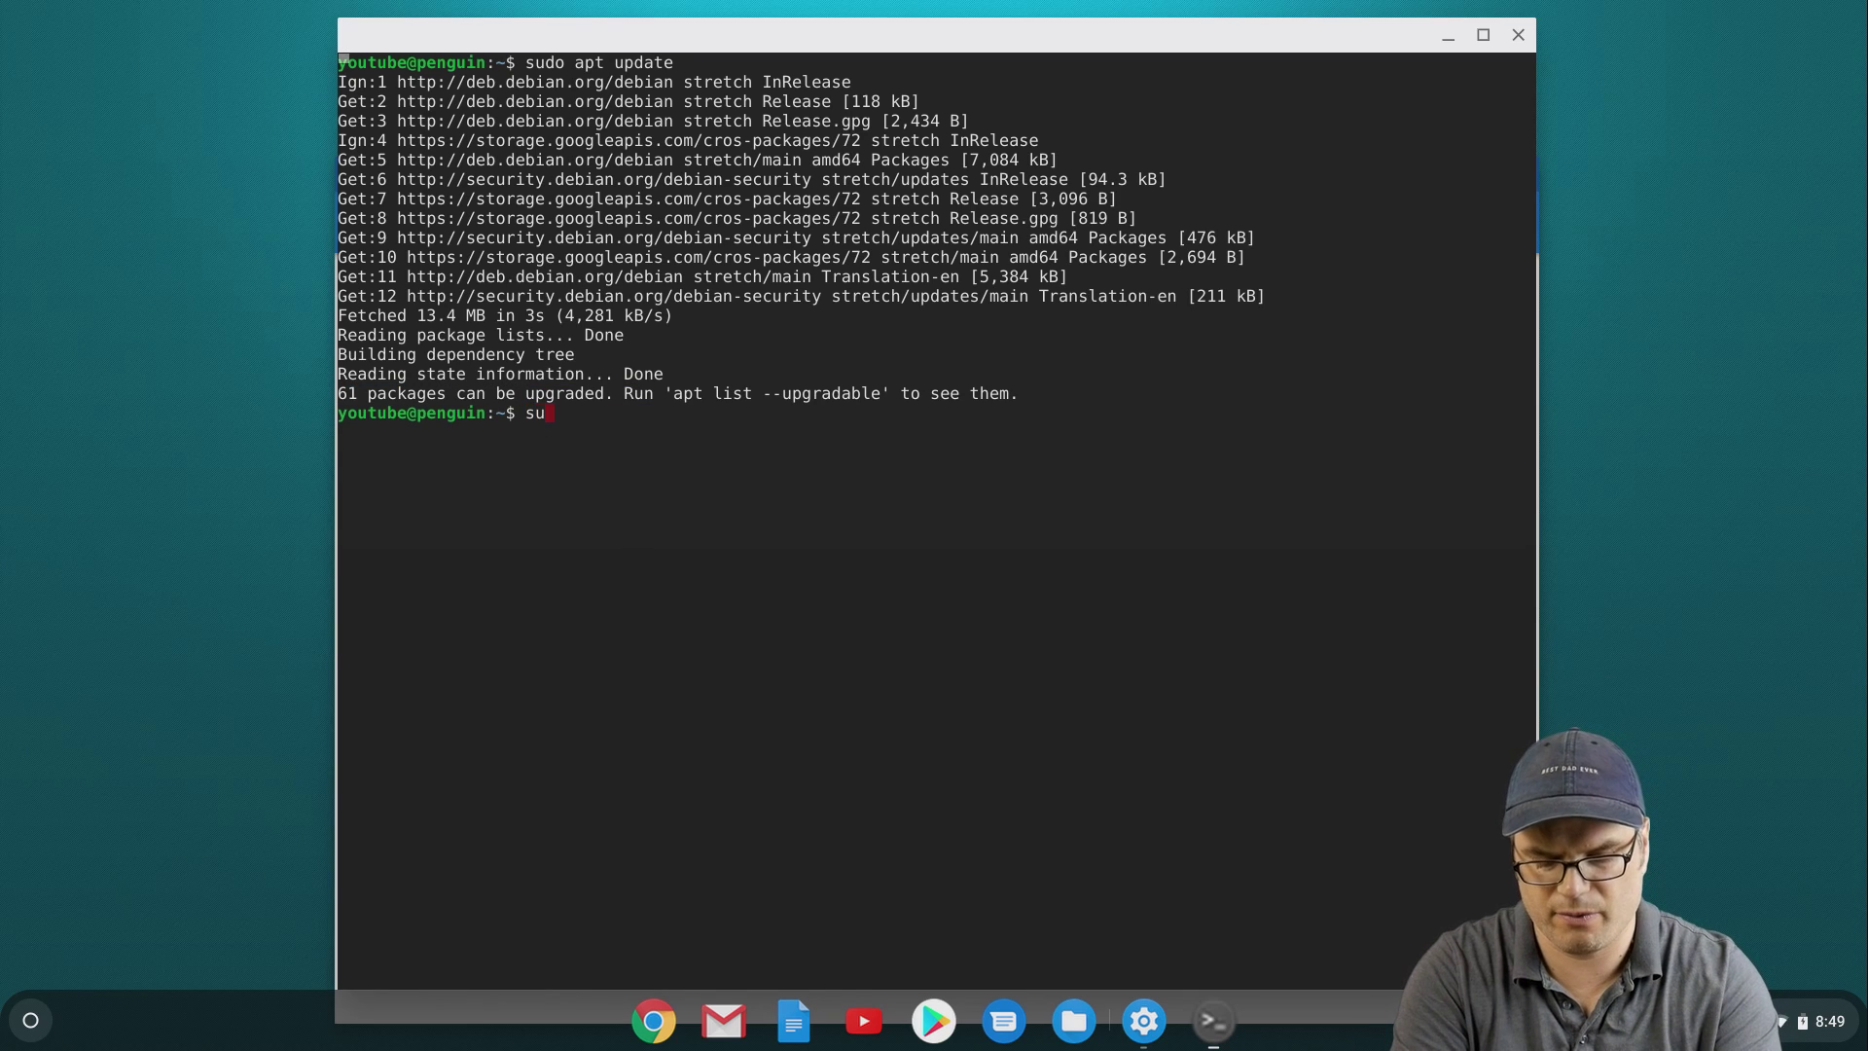
text(do apt upgrade)
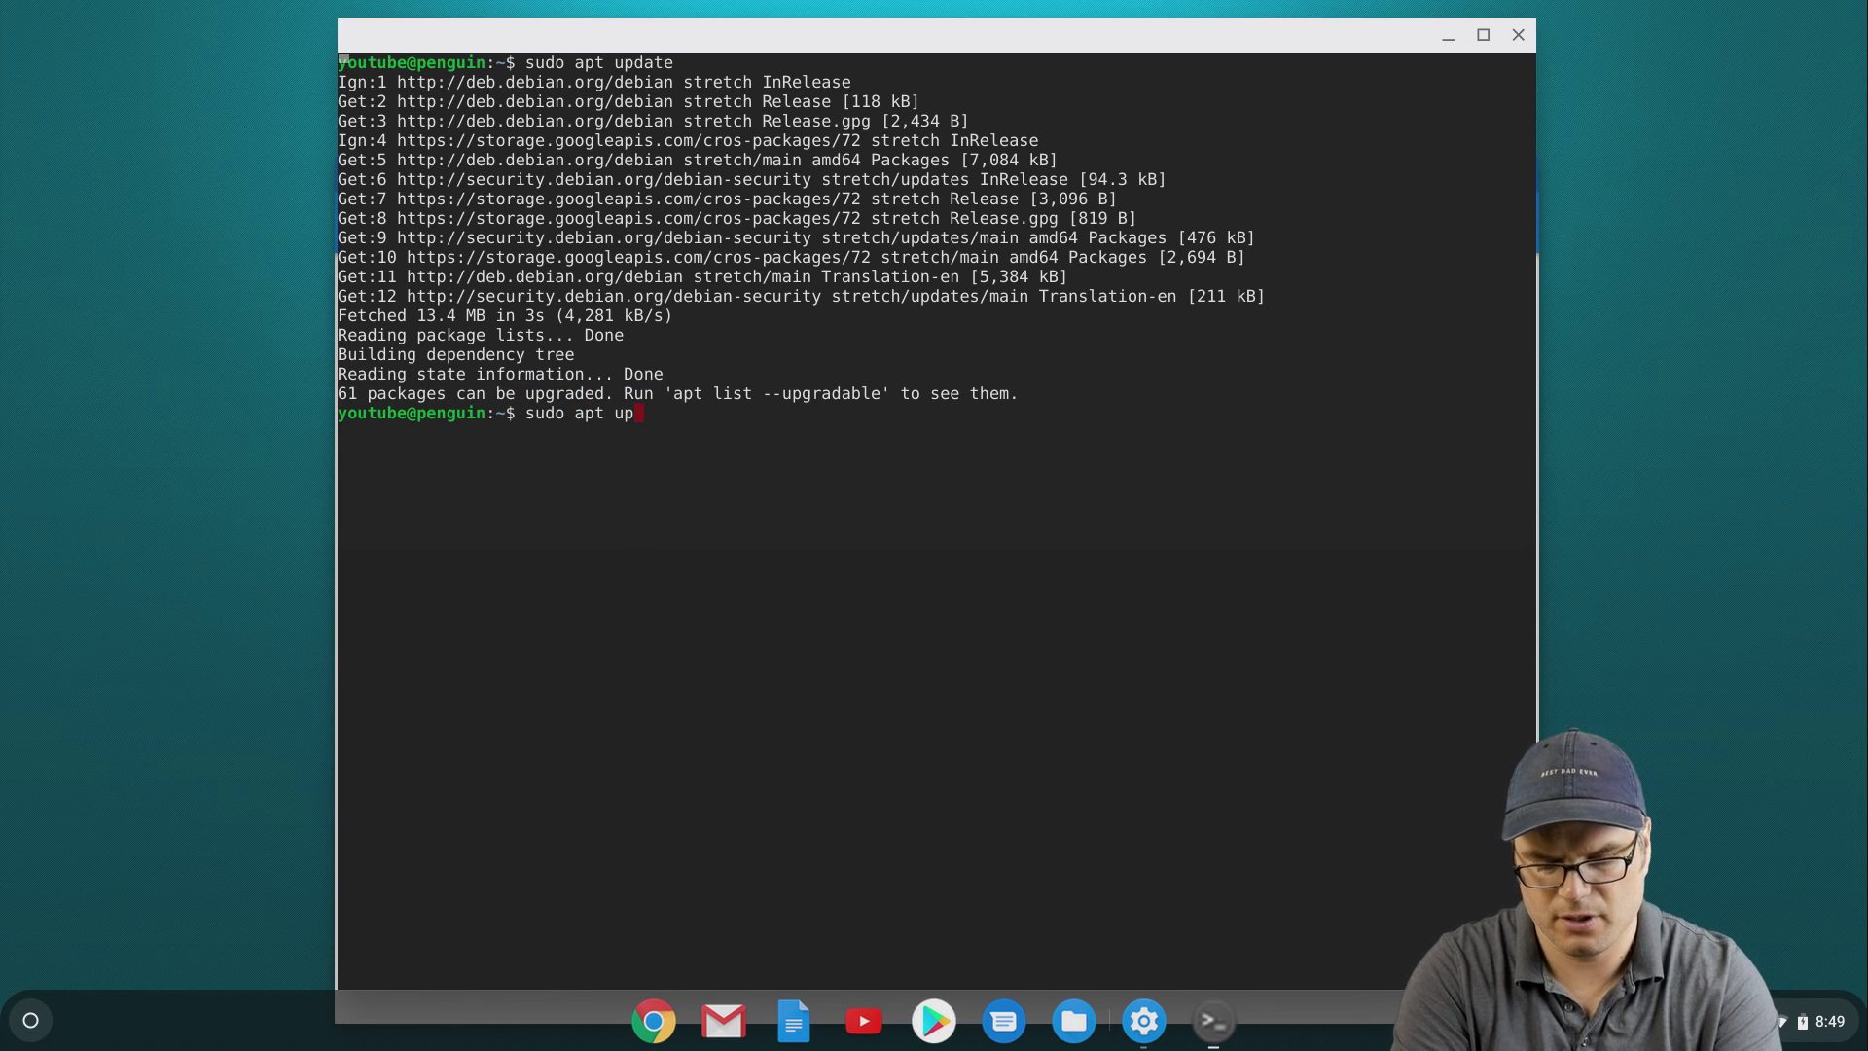
key(Return)
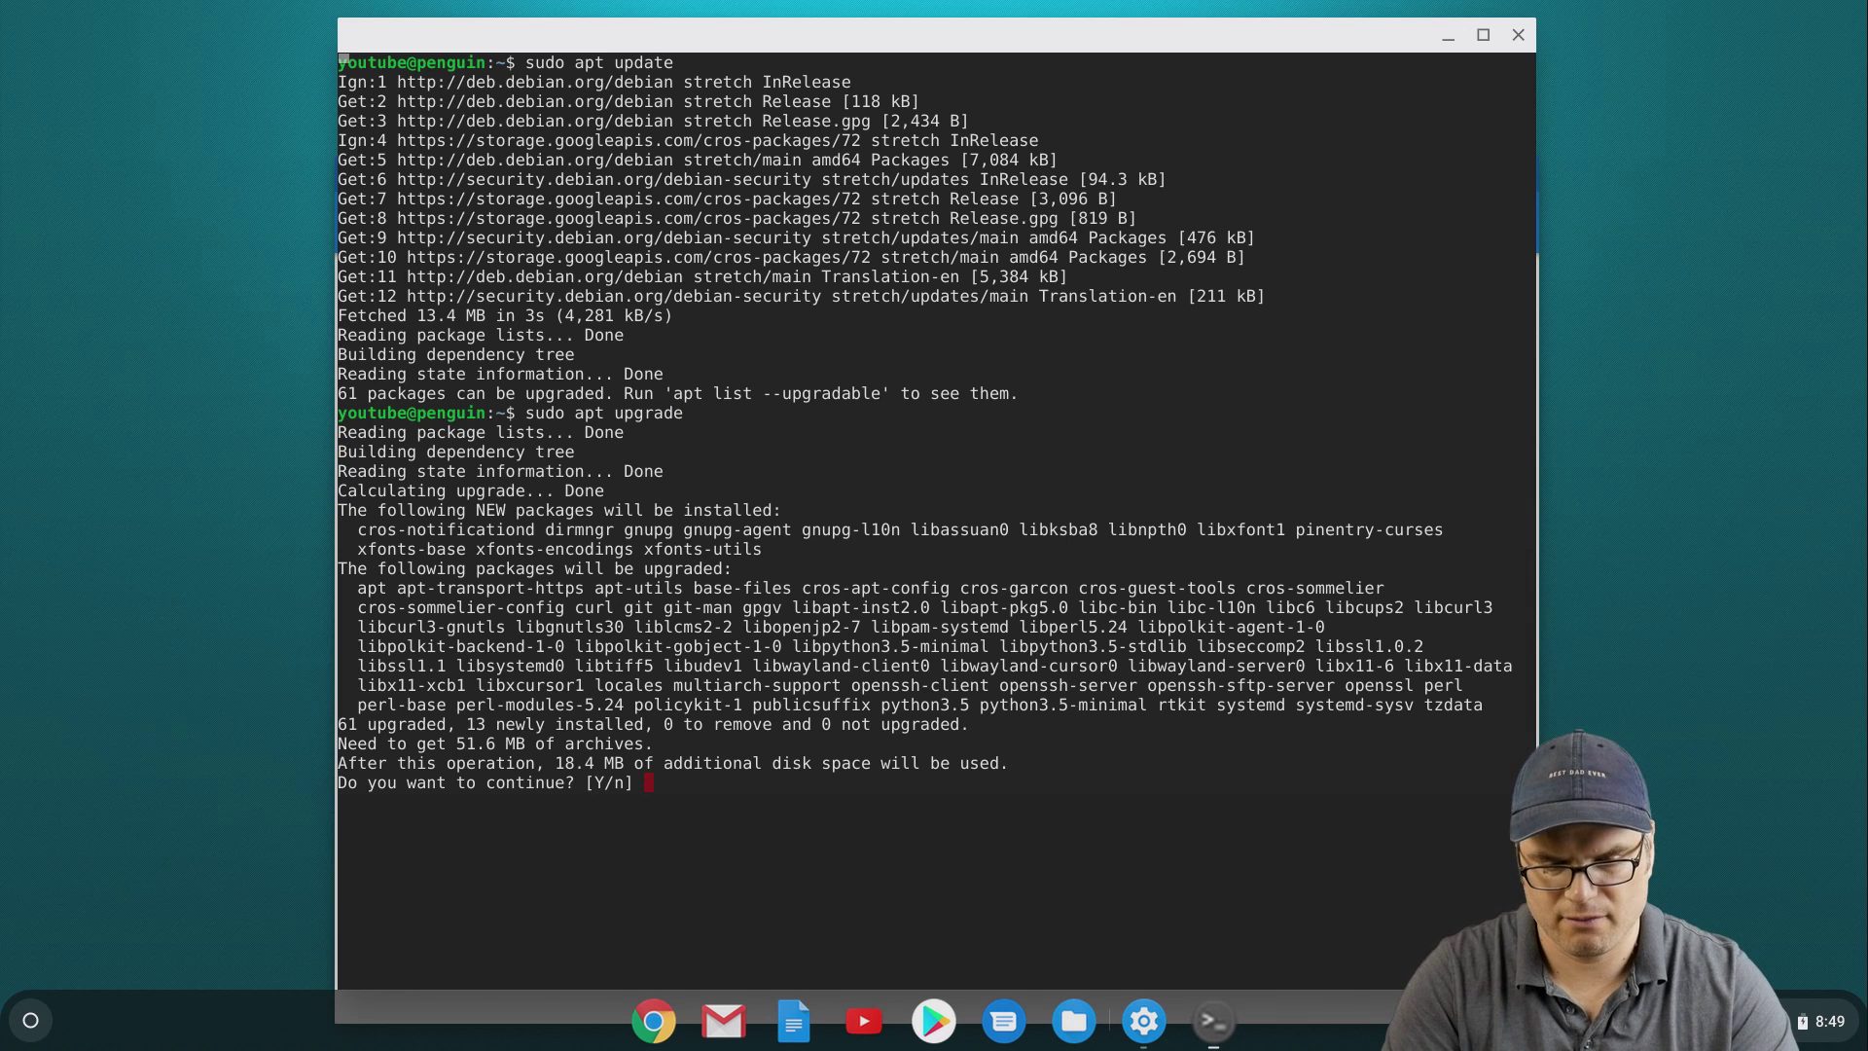
Step: Answer y to confirm the 61-package upgrade and let it finish
text(y)
key(Return)
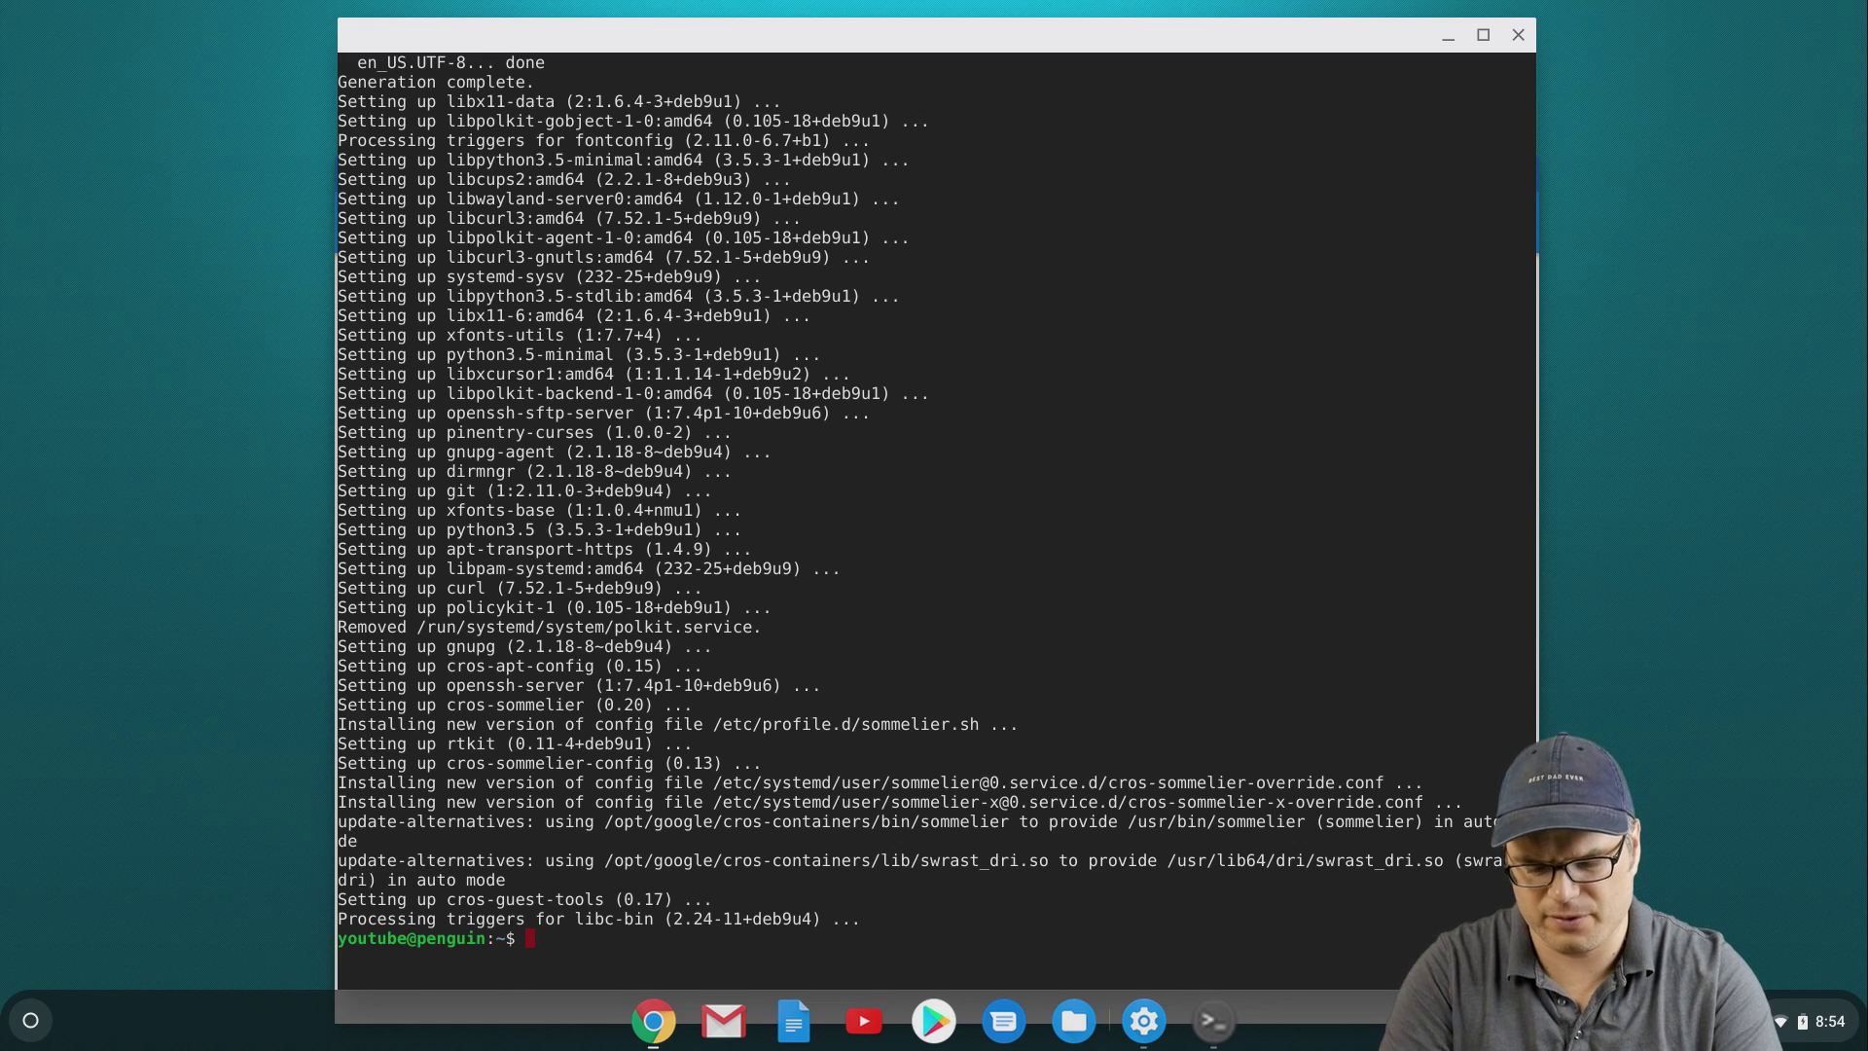
Step: Install GIMP with sudo apt install gimp, confirming with y
text(sudo ap)
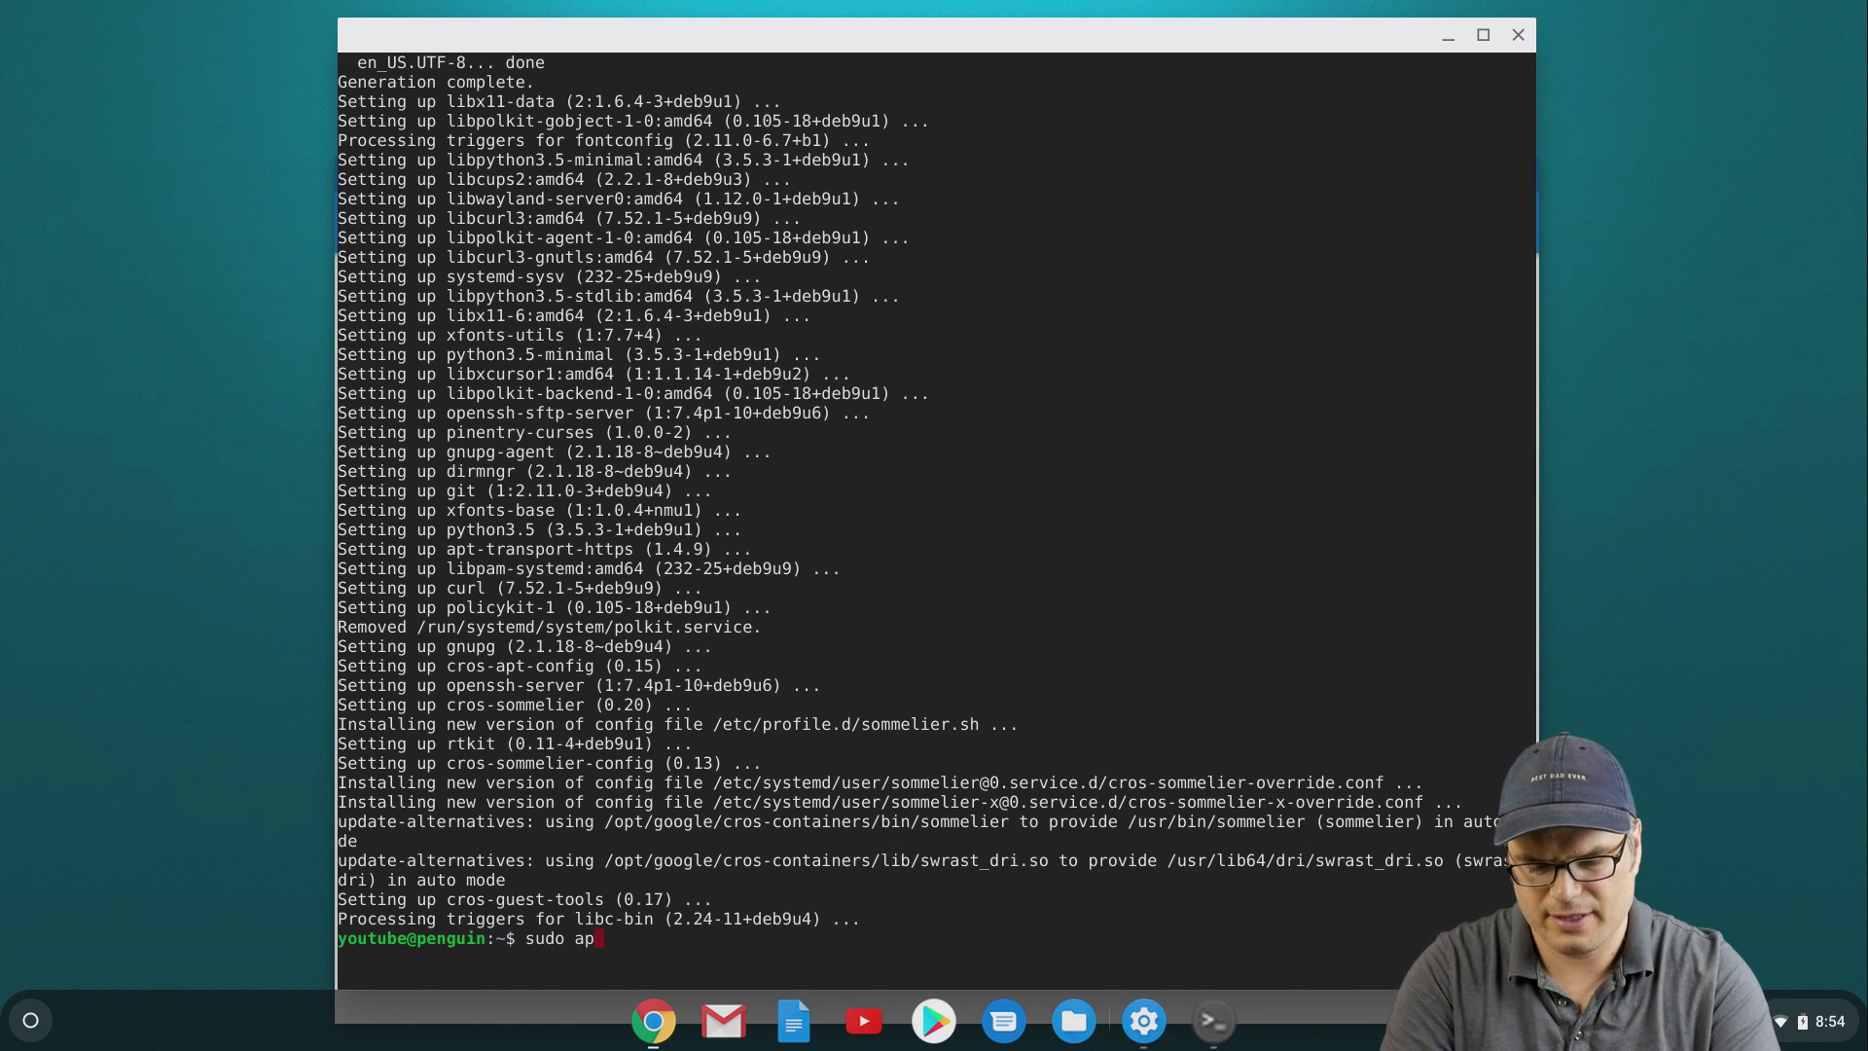
text(t install )
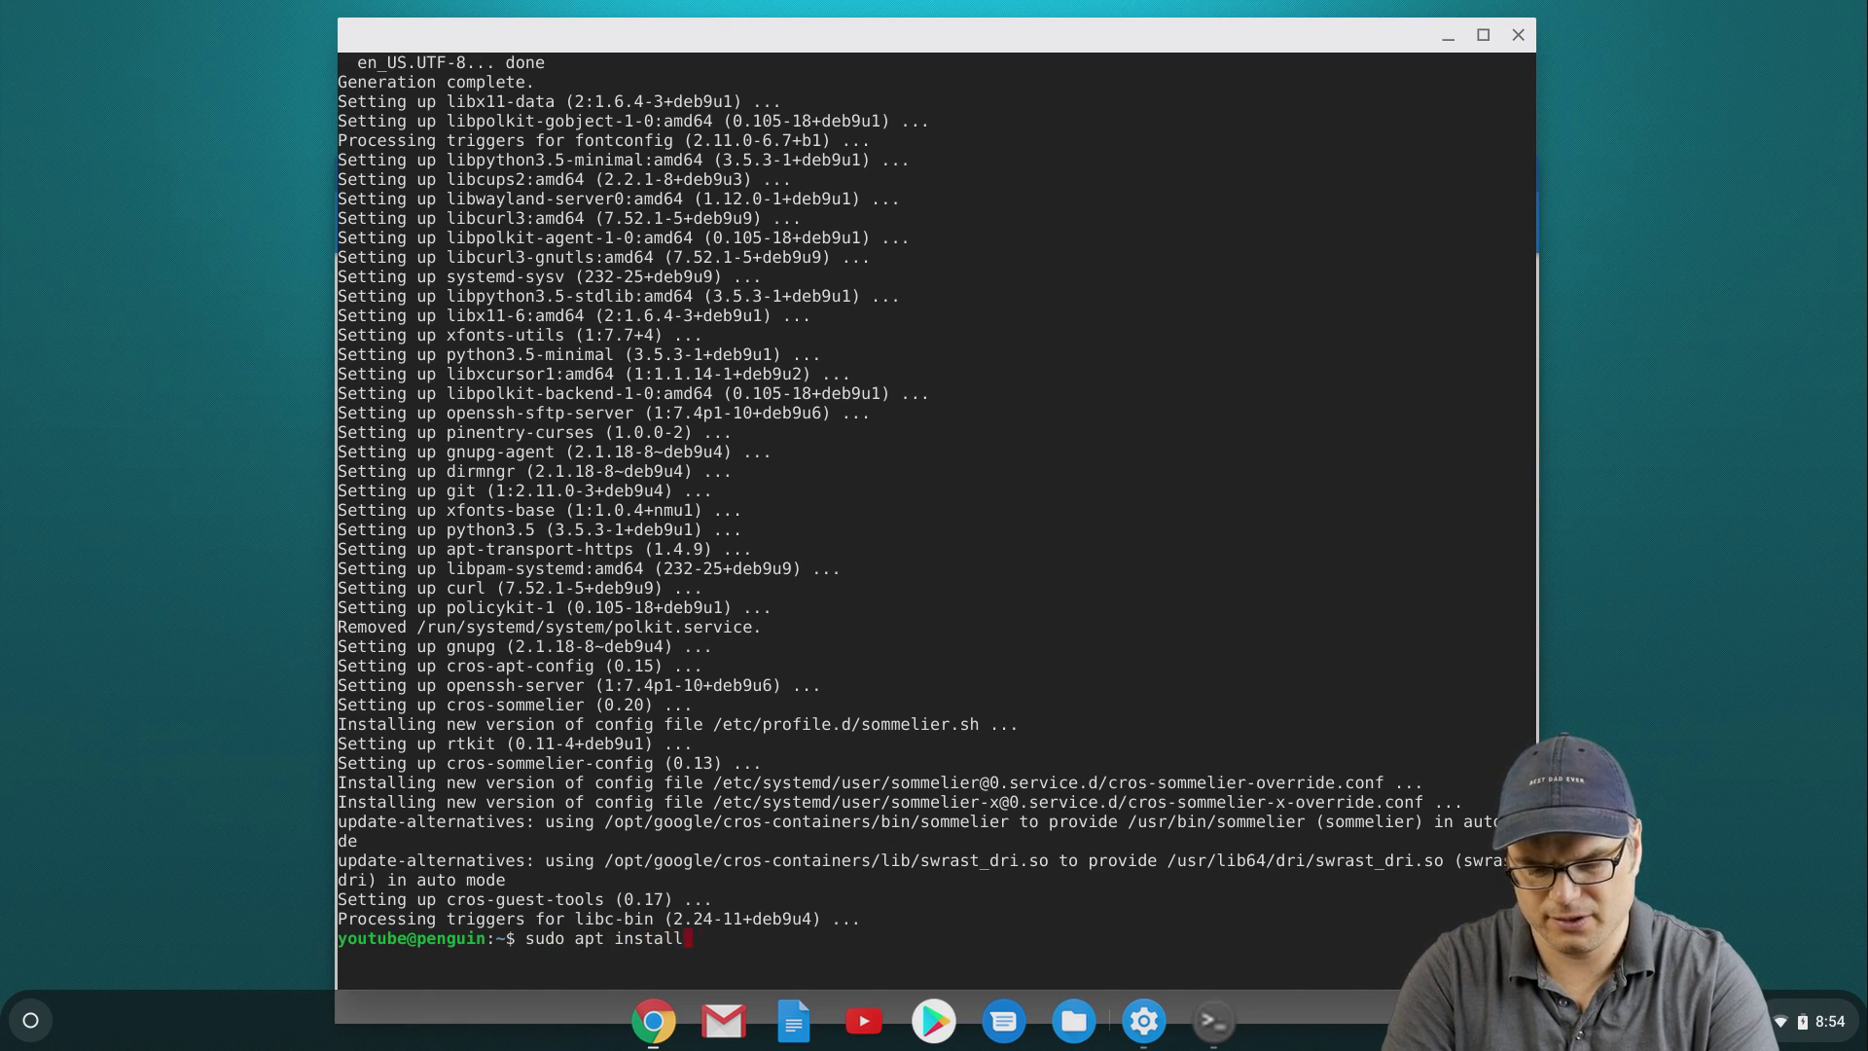
text(gimp)
key(Return)
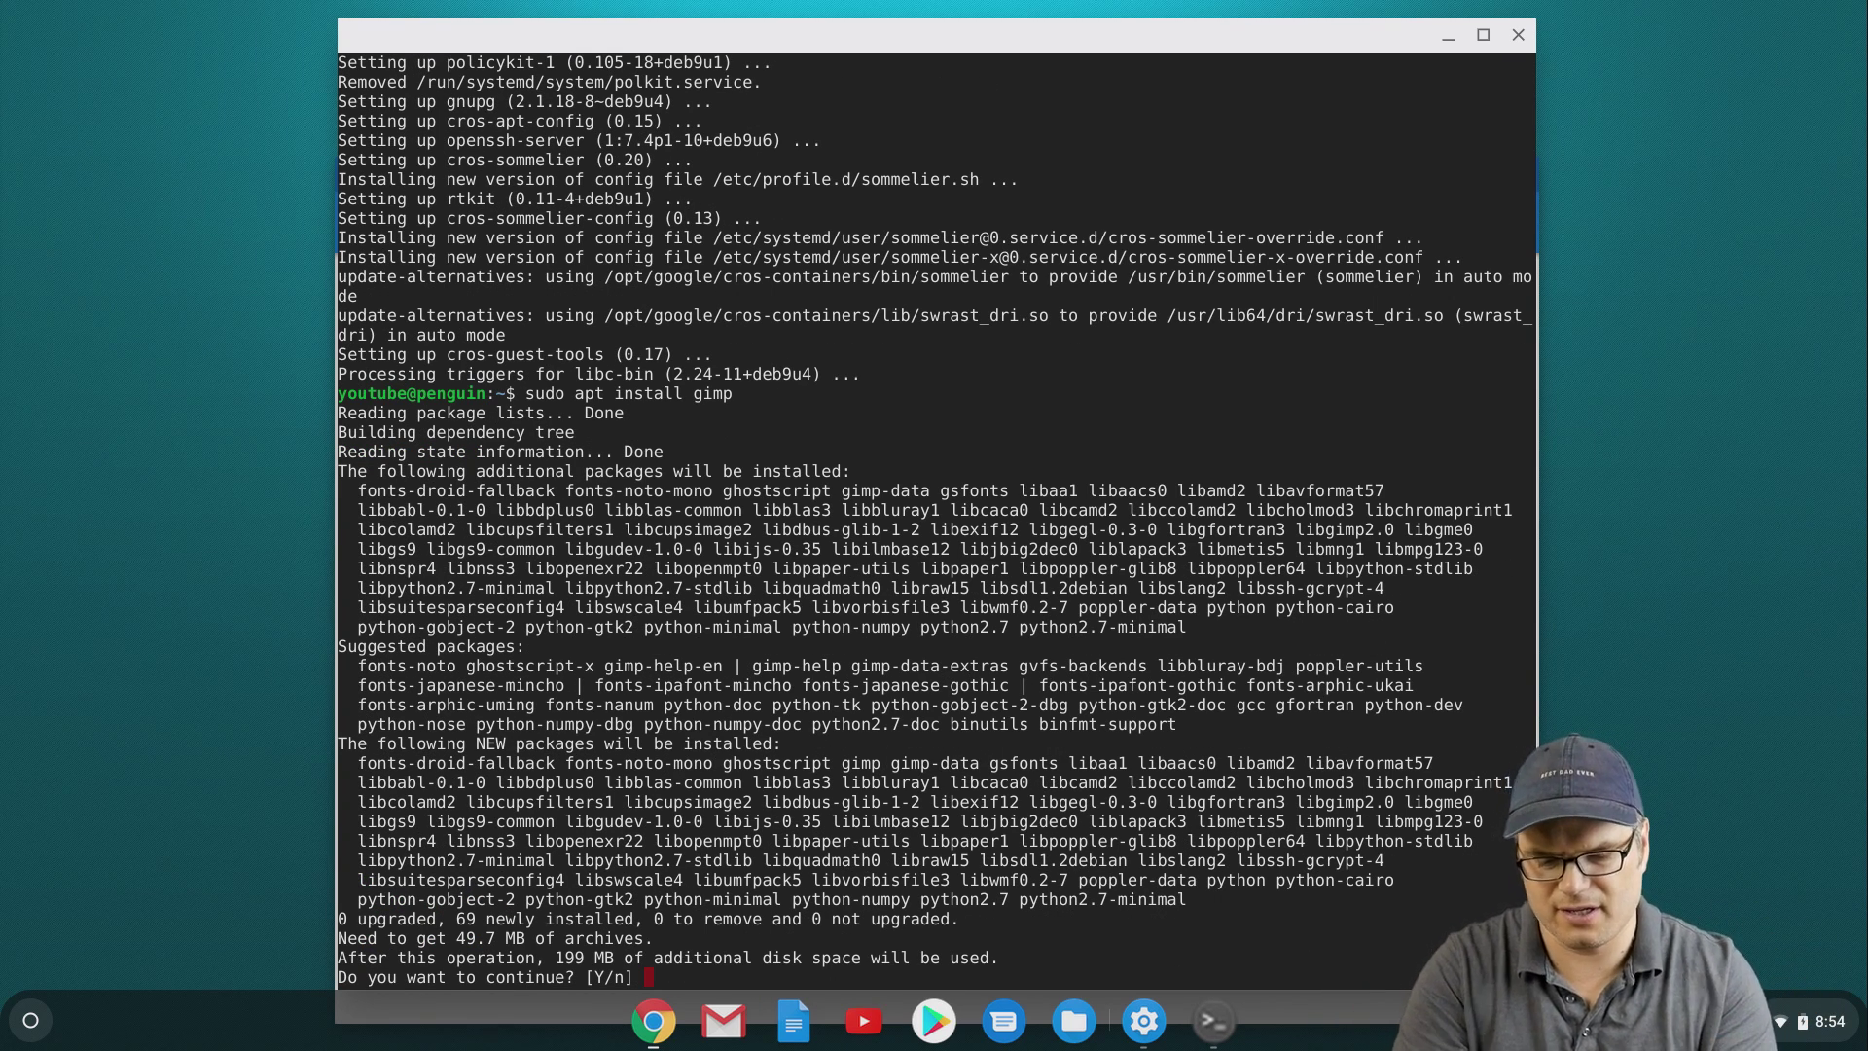
text(y)
key(Return)
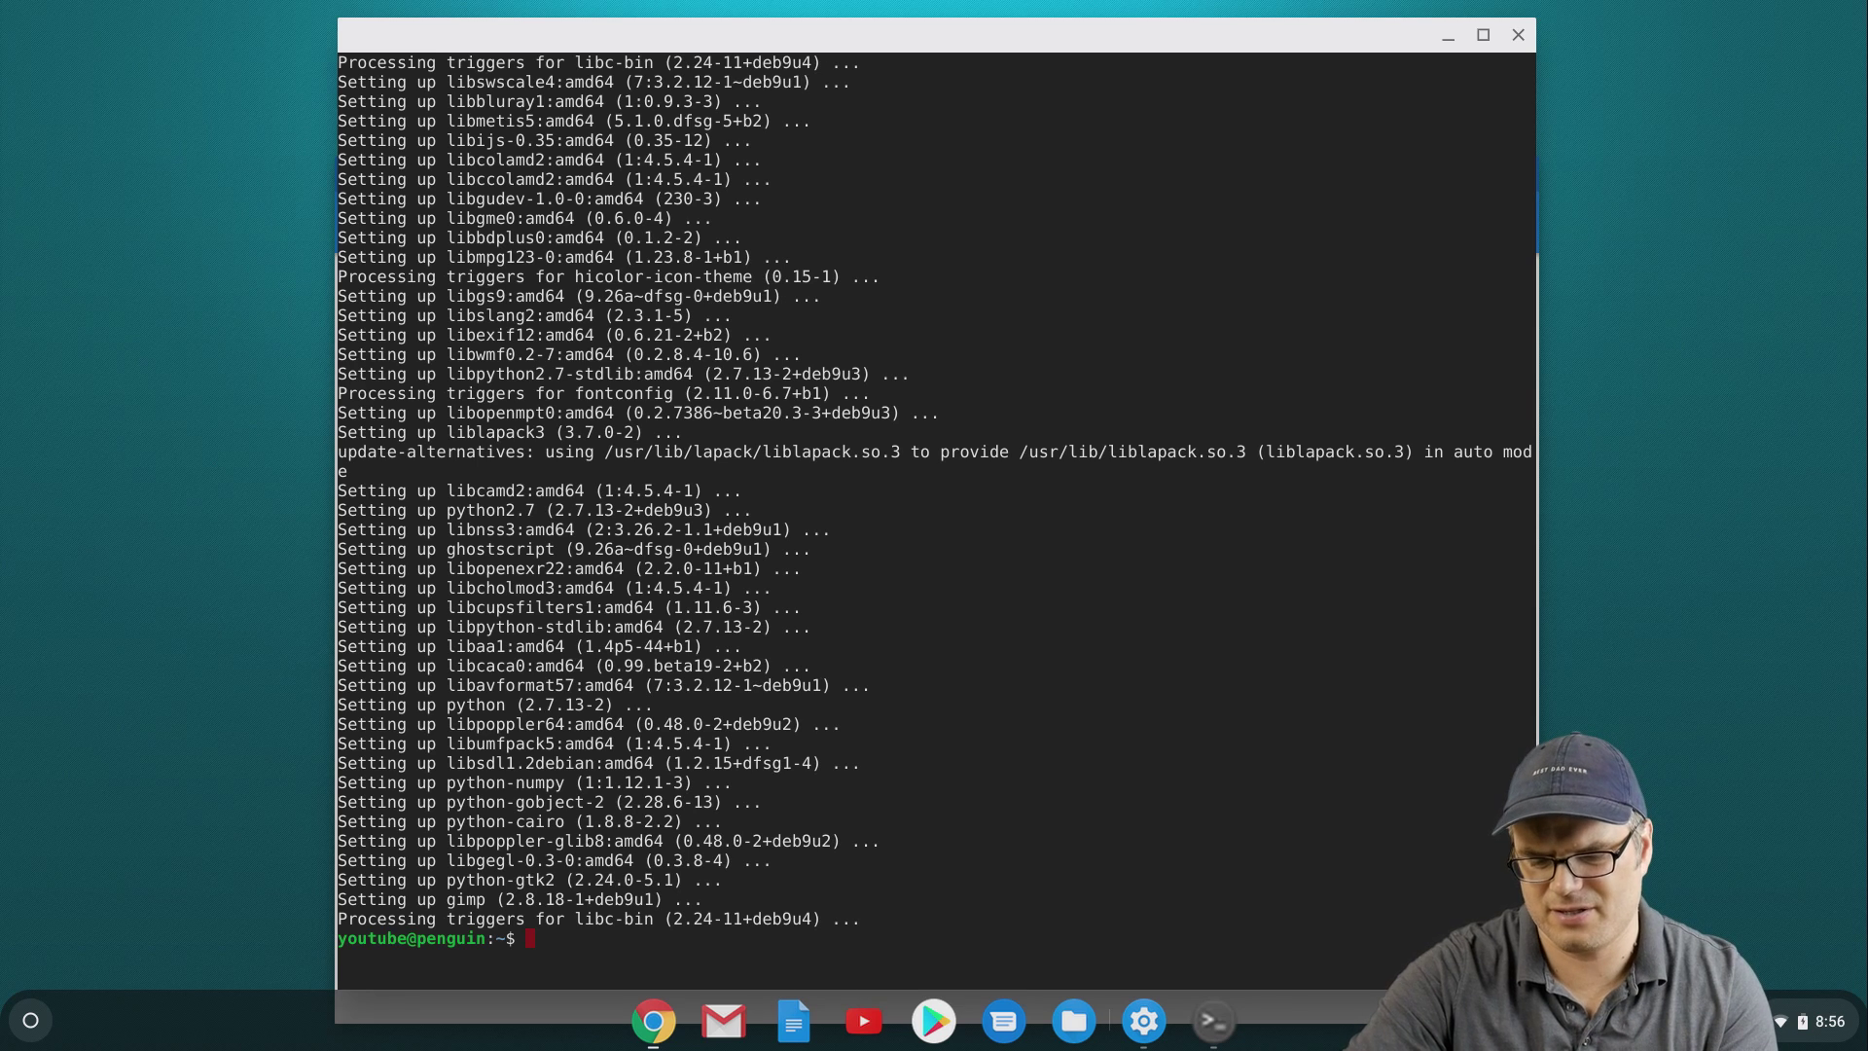
key(super)
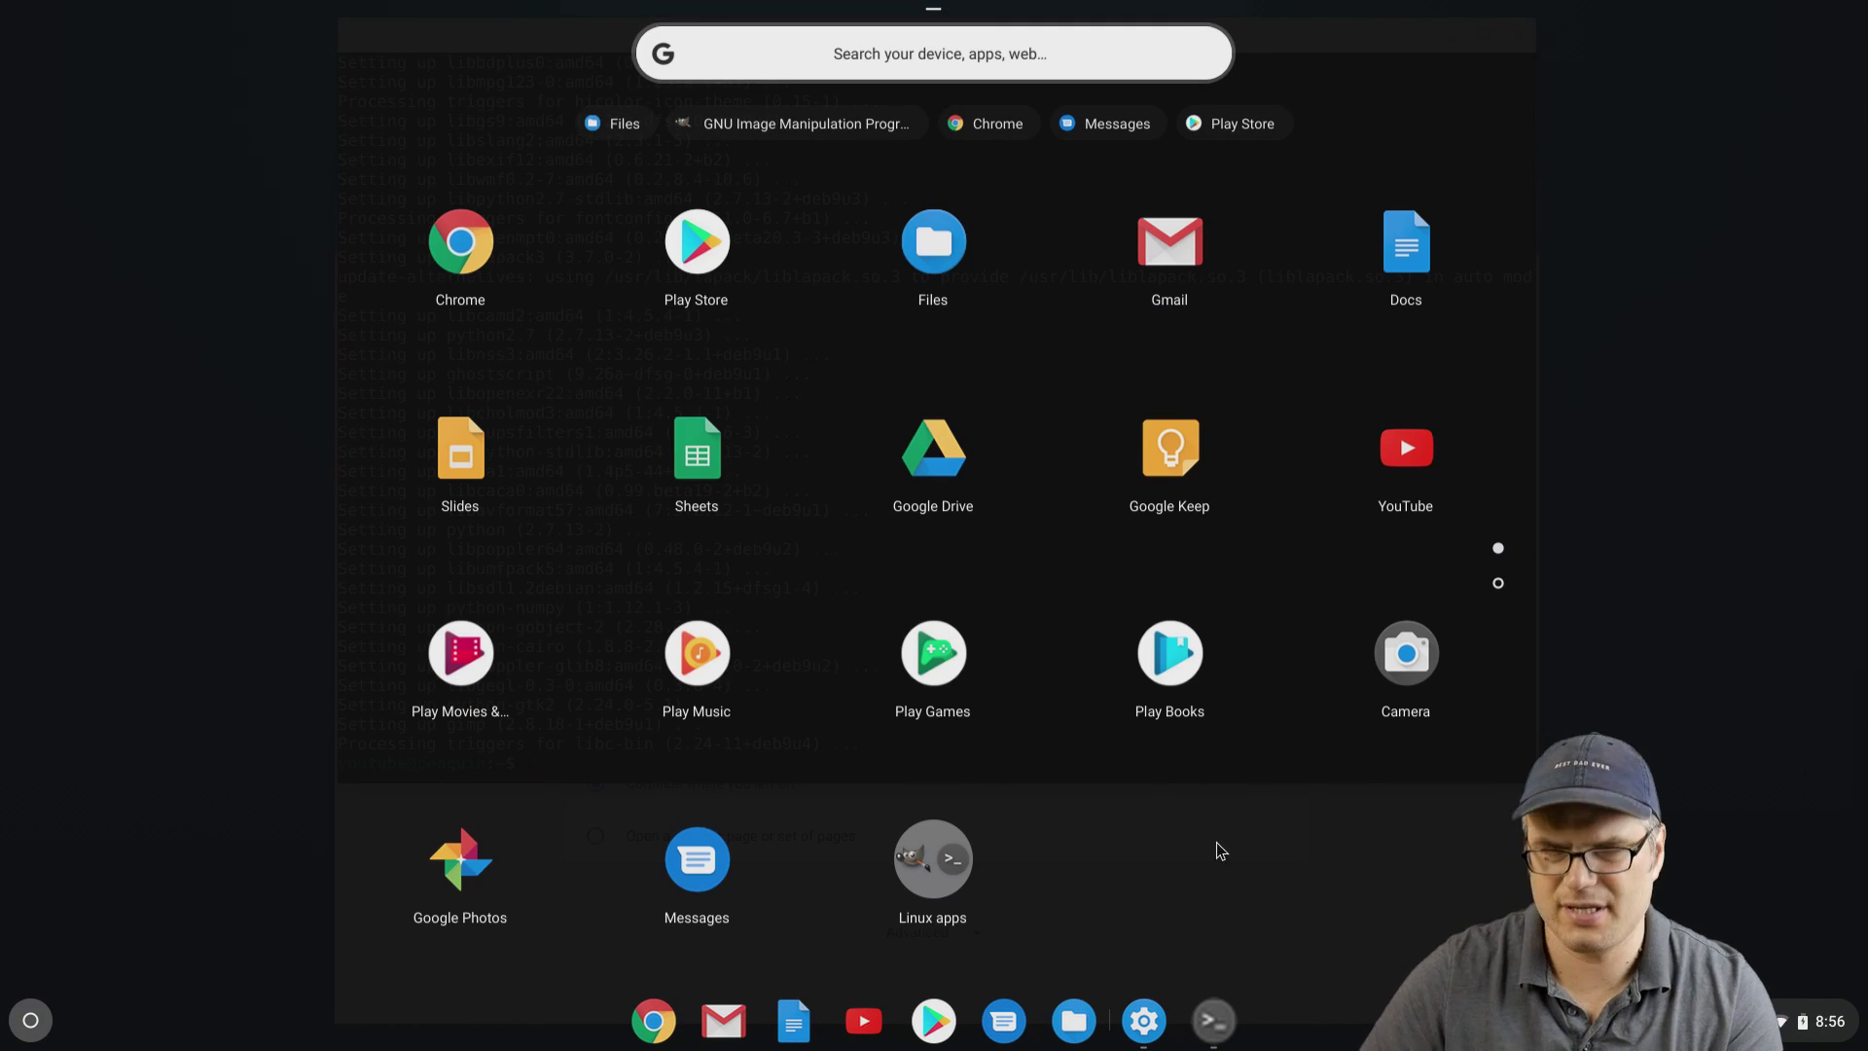
Step: Launch GNU Image Manipulation Program from the launcher's Linux apps folder
click(927, 876)
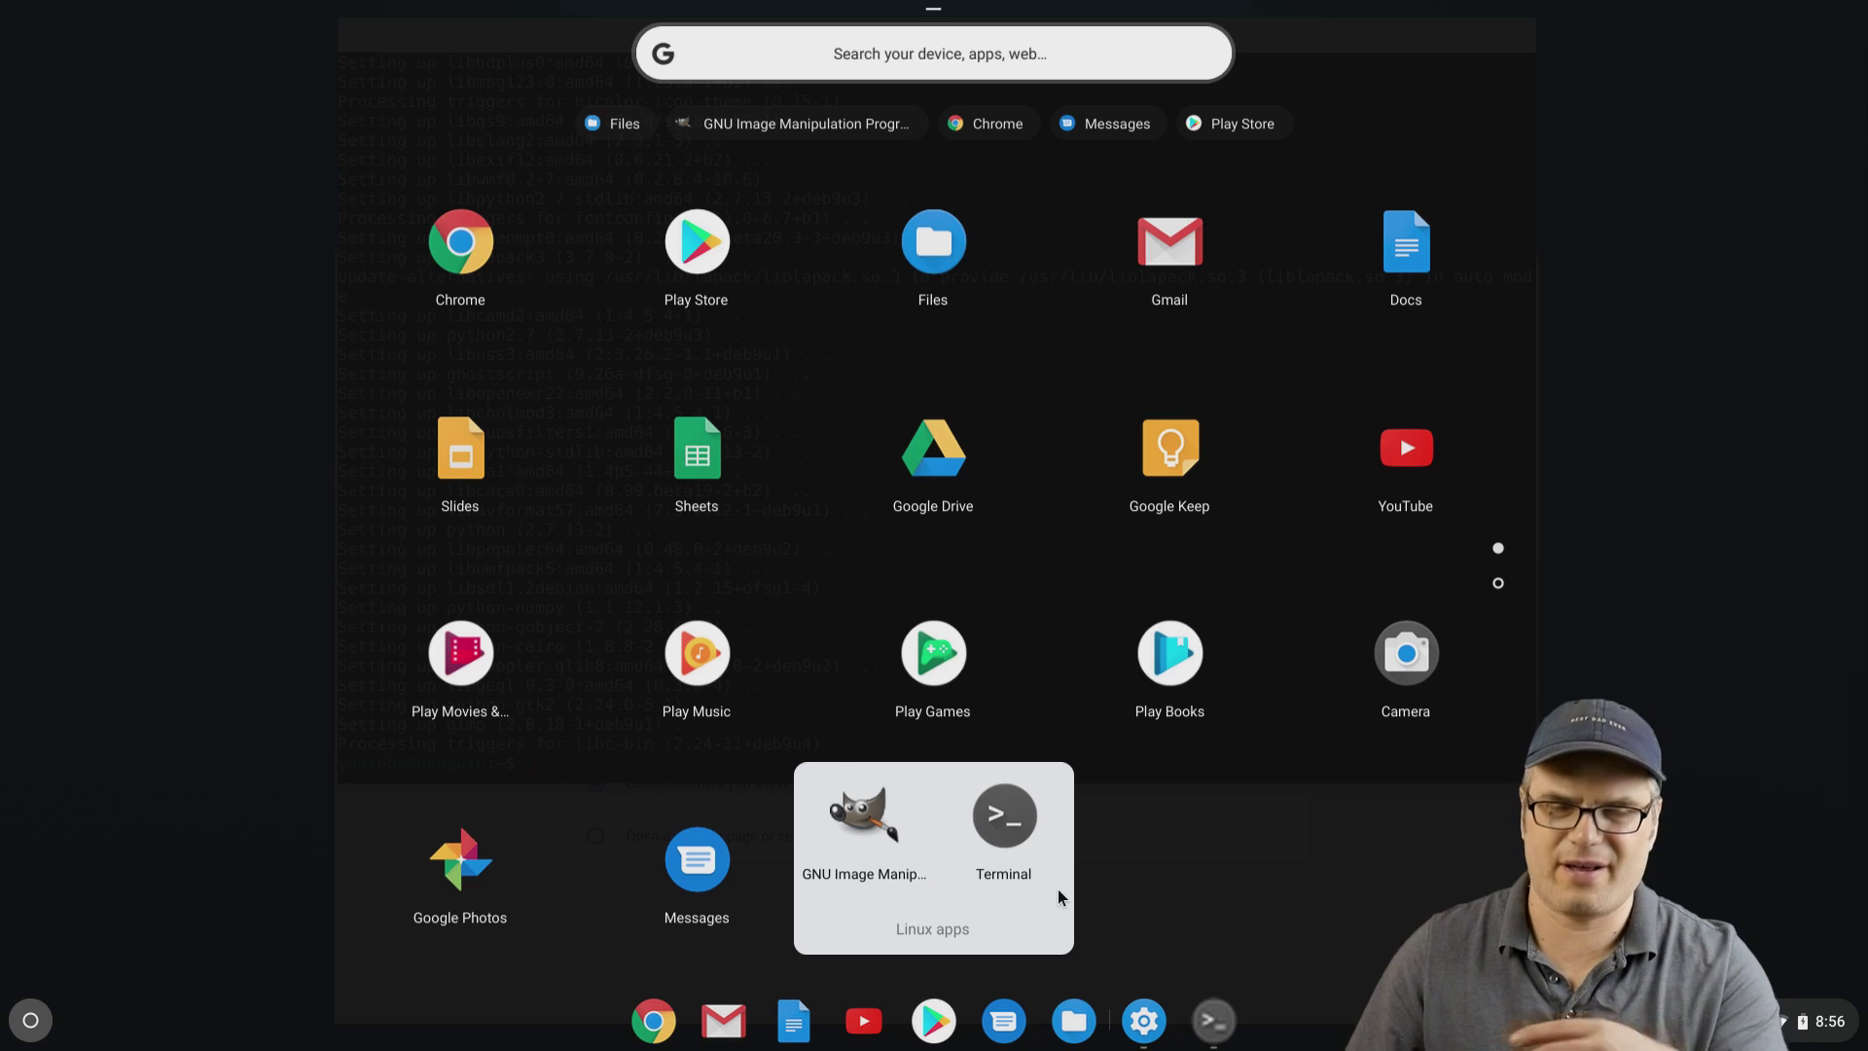
click(848, 803)
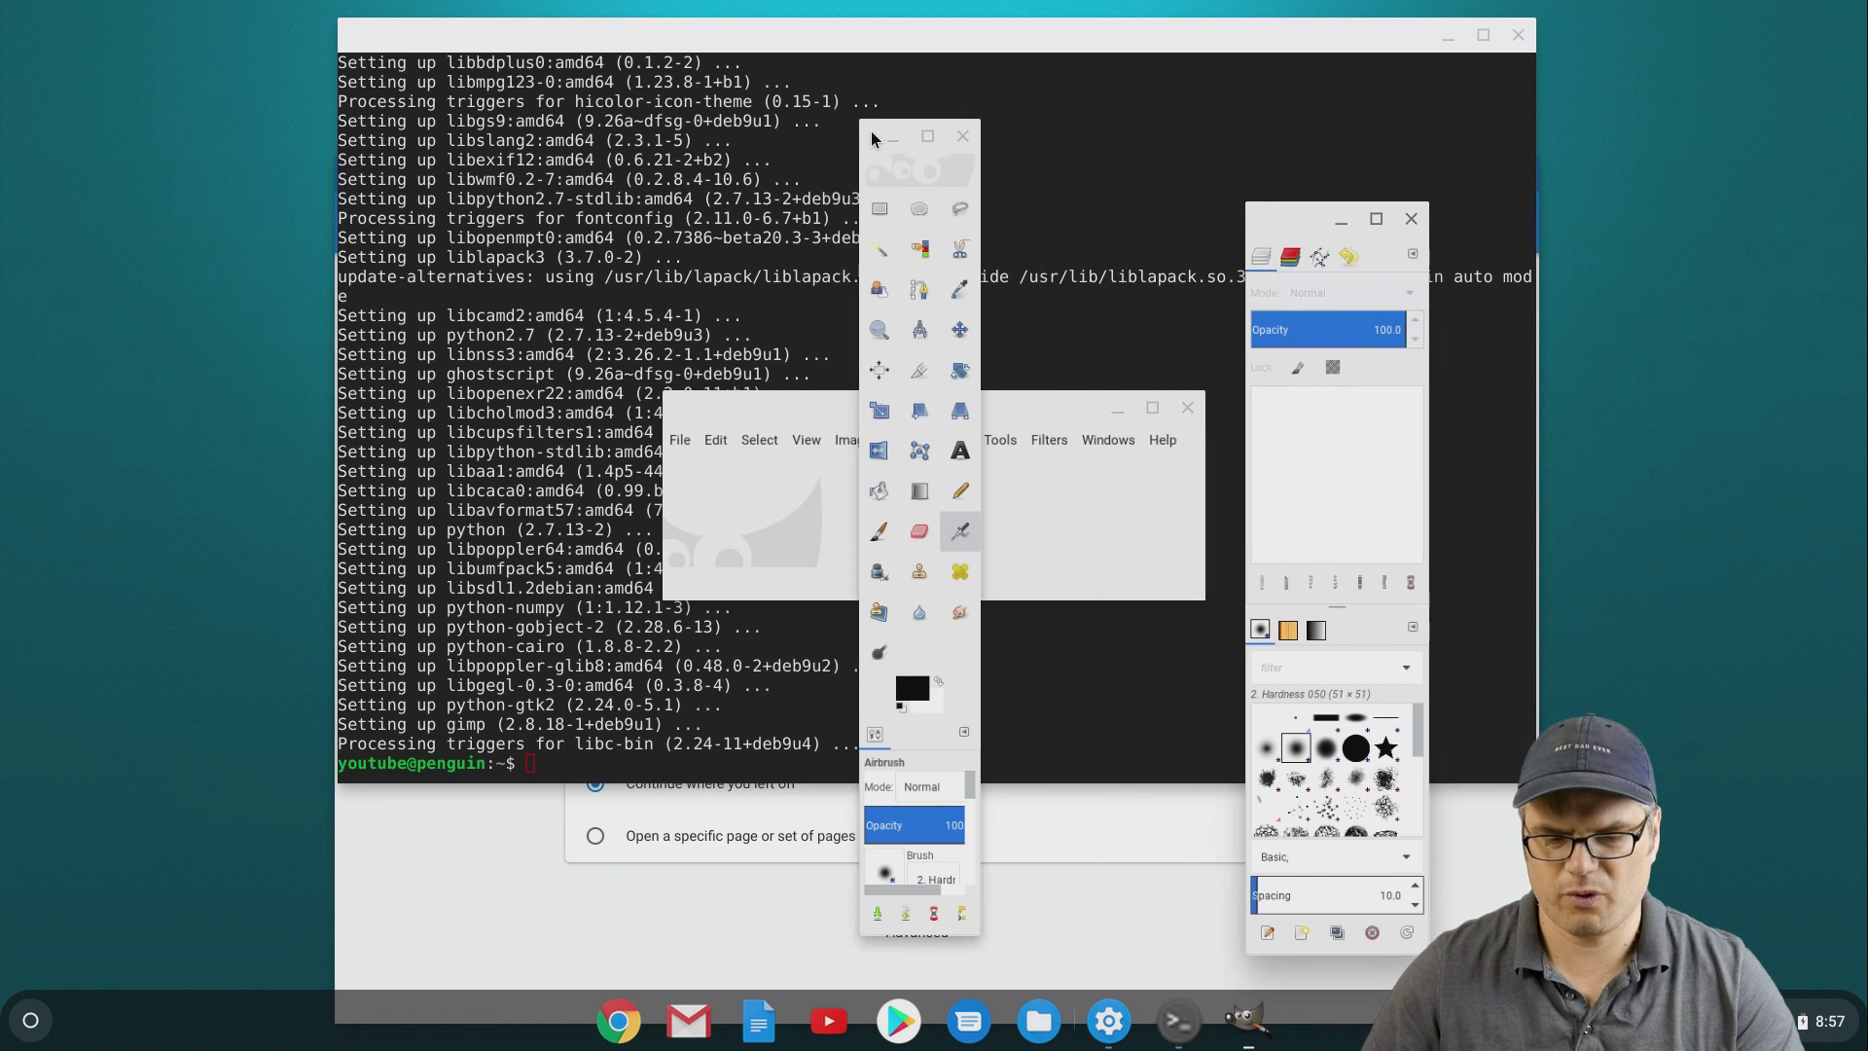
Step: Move the GIMP toolbox to the left and open the Files app on Downloads
drag(873, 139, 422, 139)
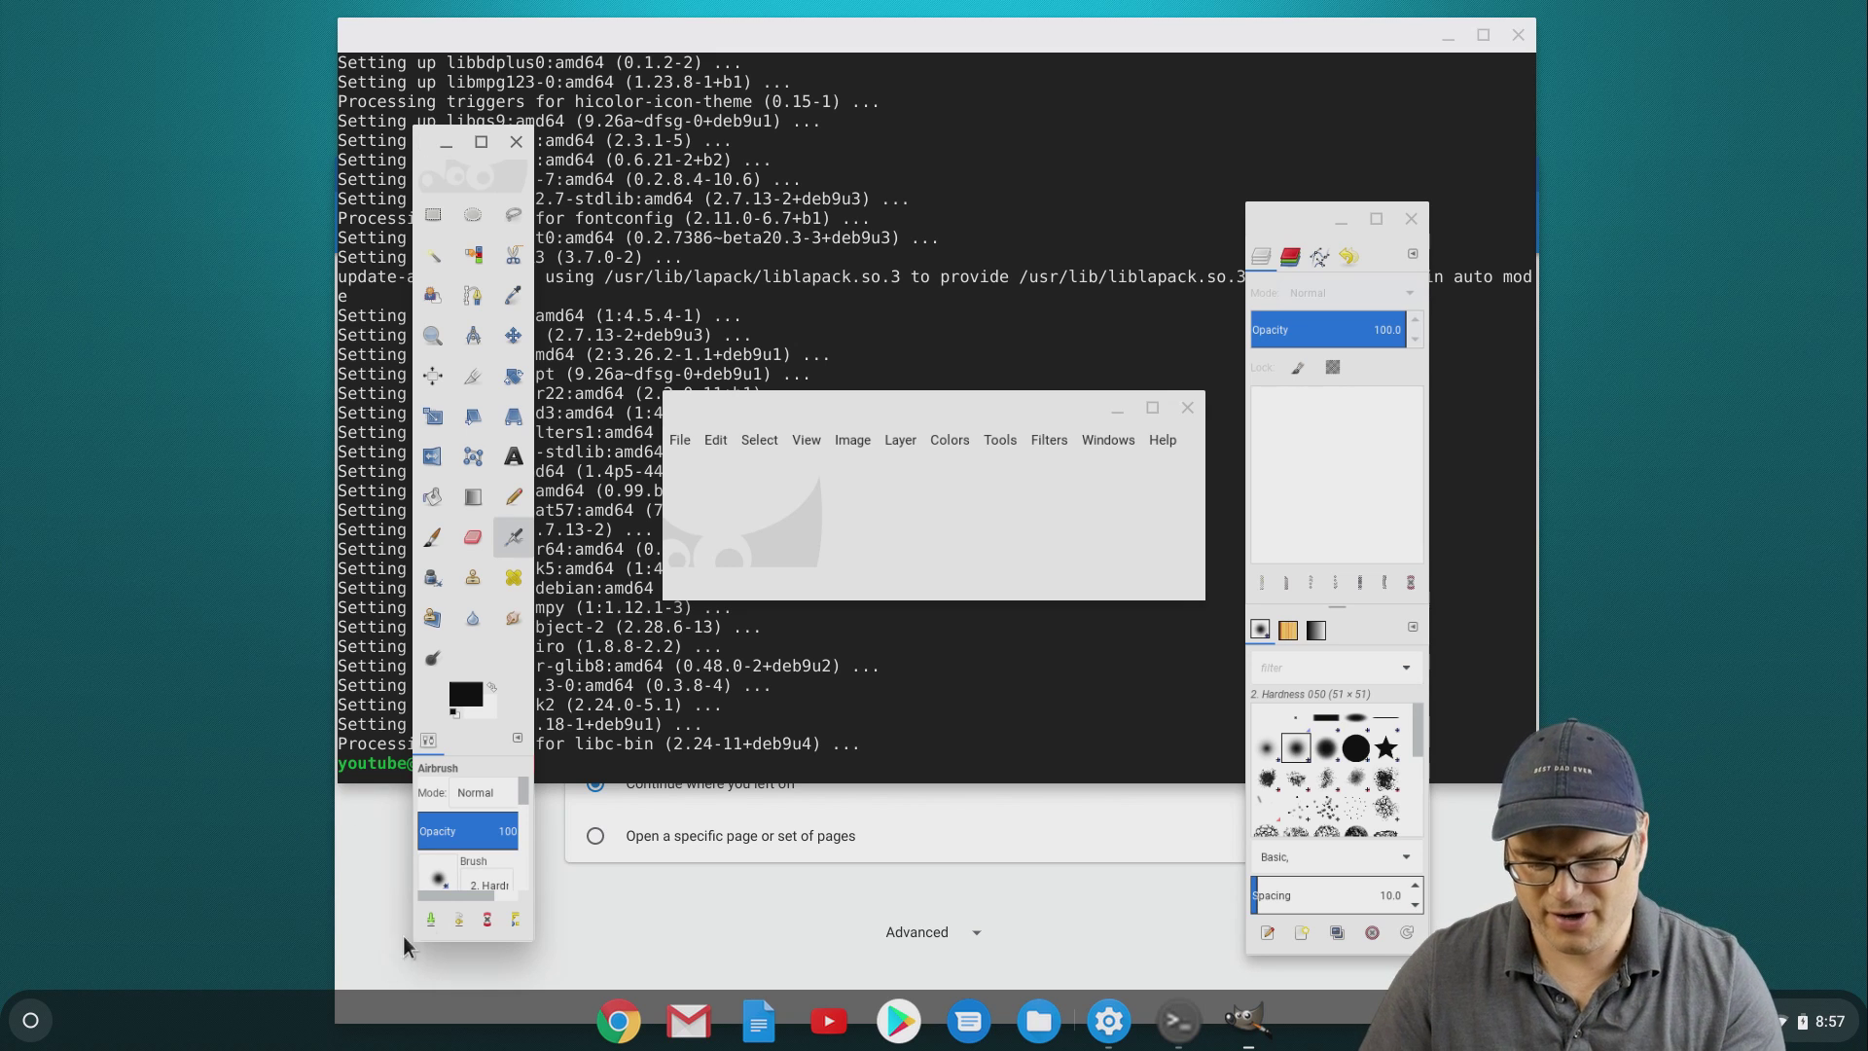
click(1040, 1020)
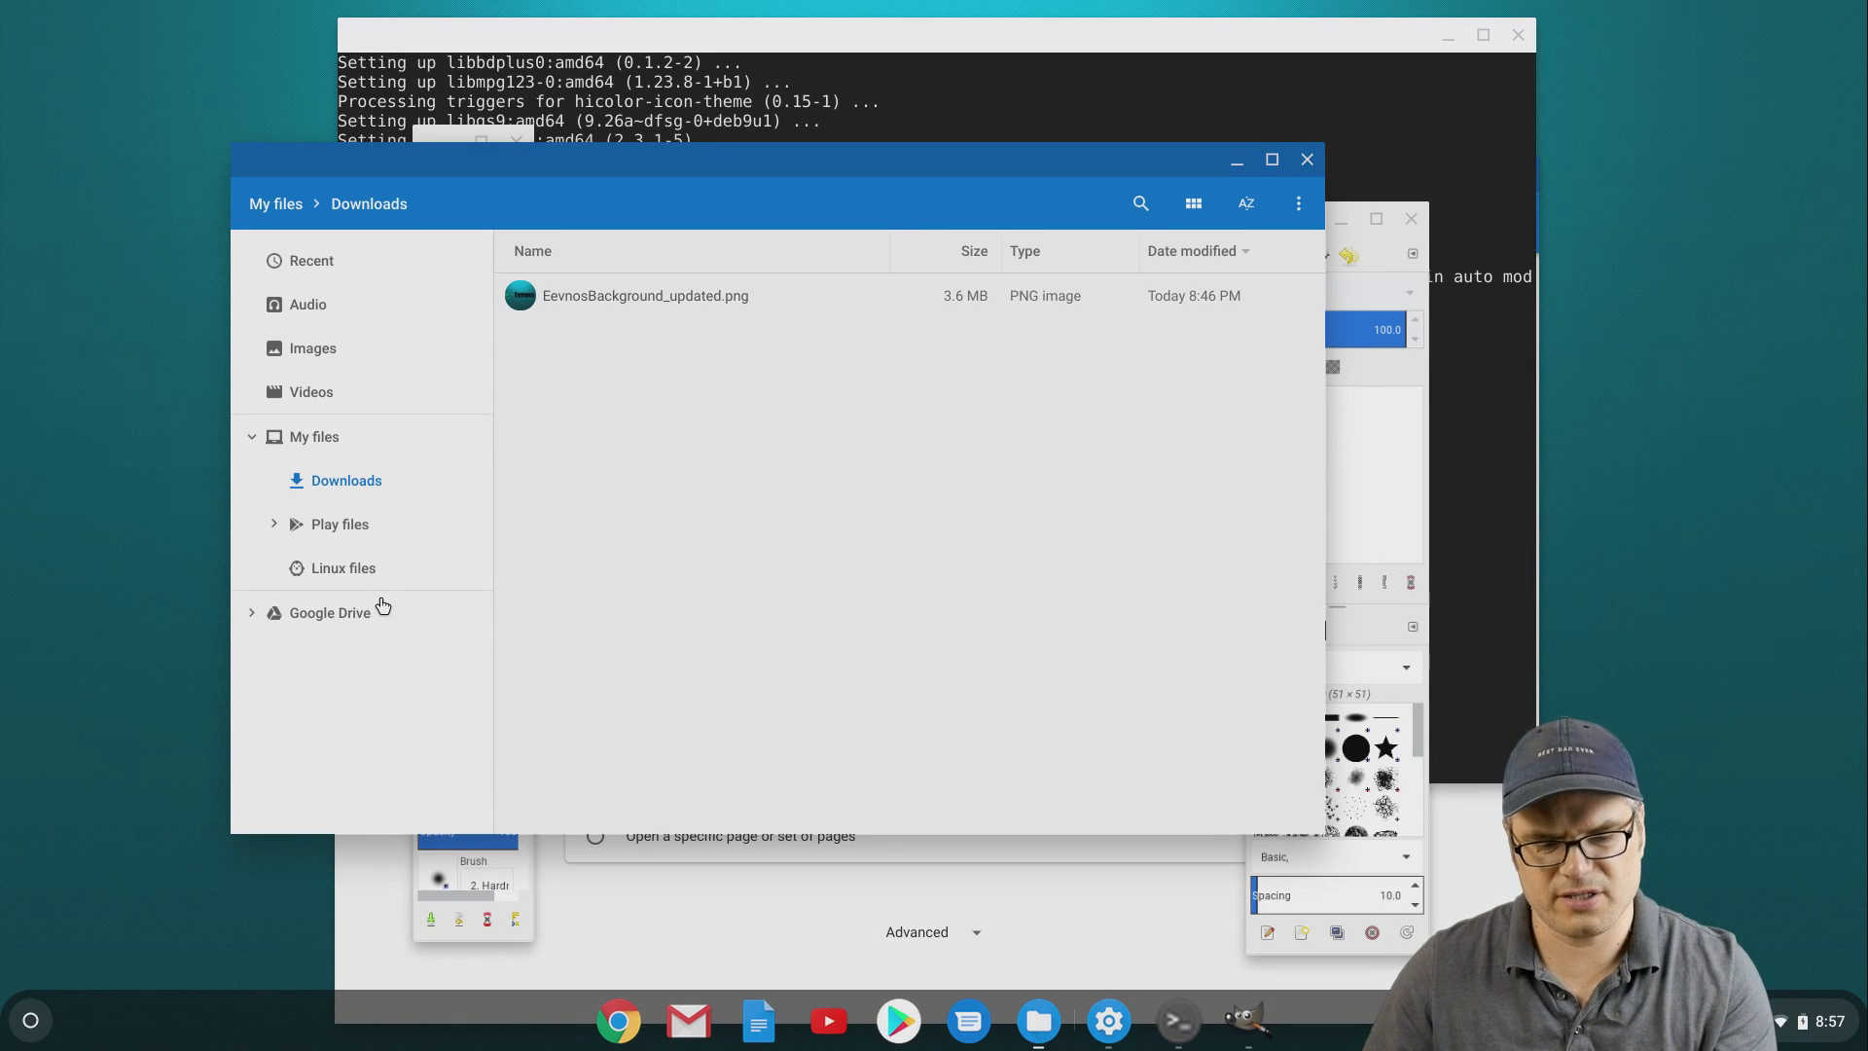
Step: Copy EevnosBackground_updated.png from Downloads into Linux files
click(297, 577)
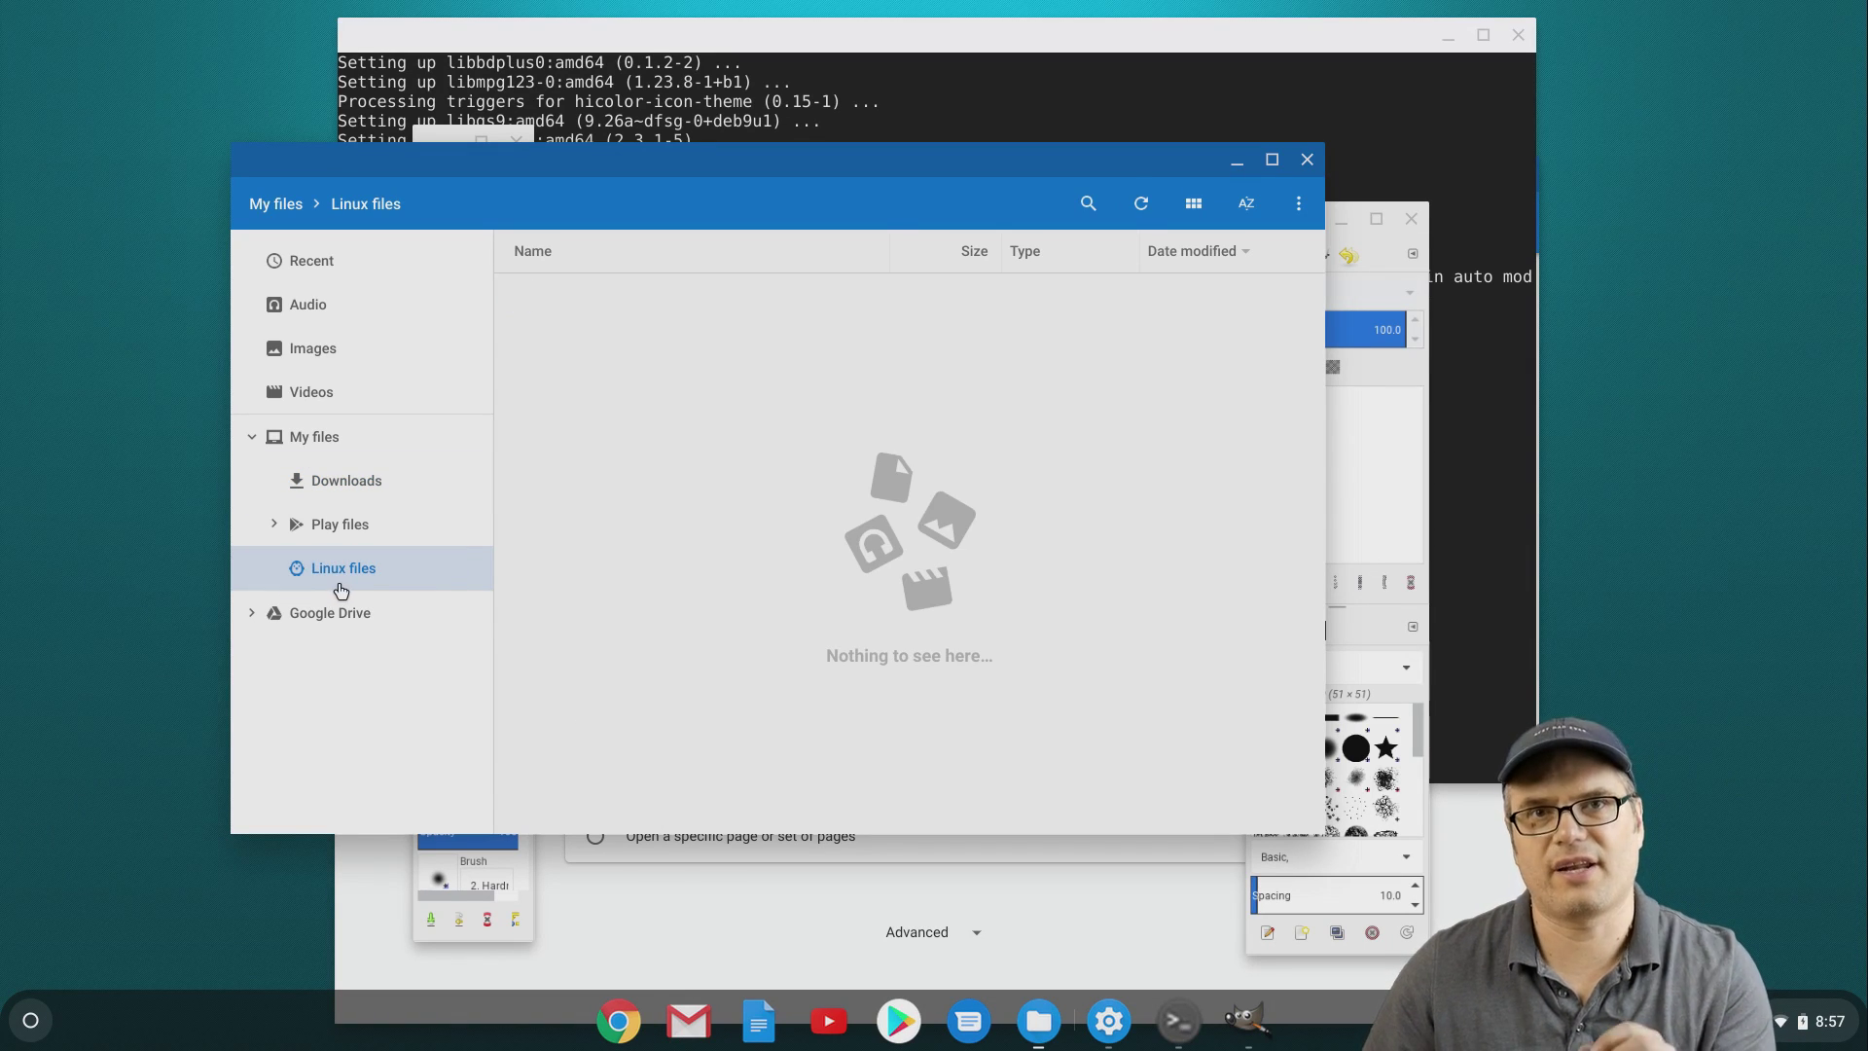
click(370, 480)
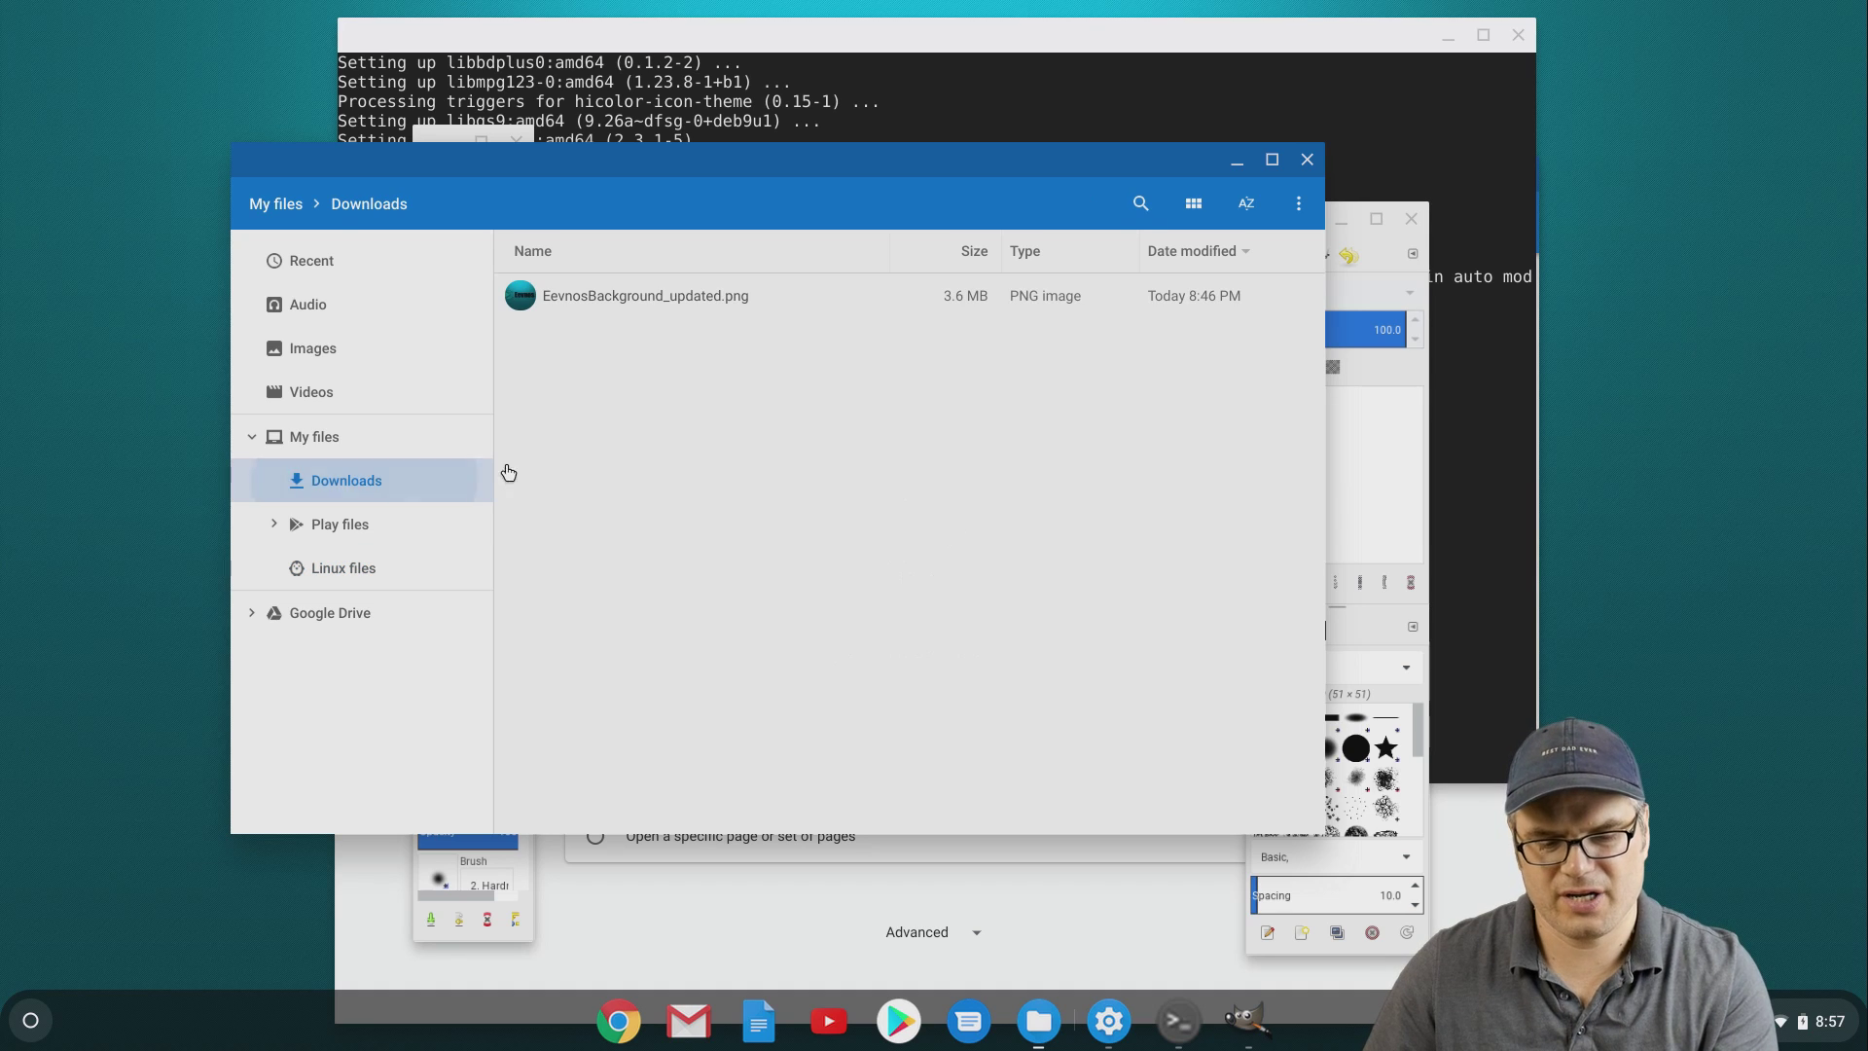
drag(645, 299, 338, 572)
click(340, 569)
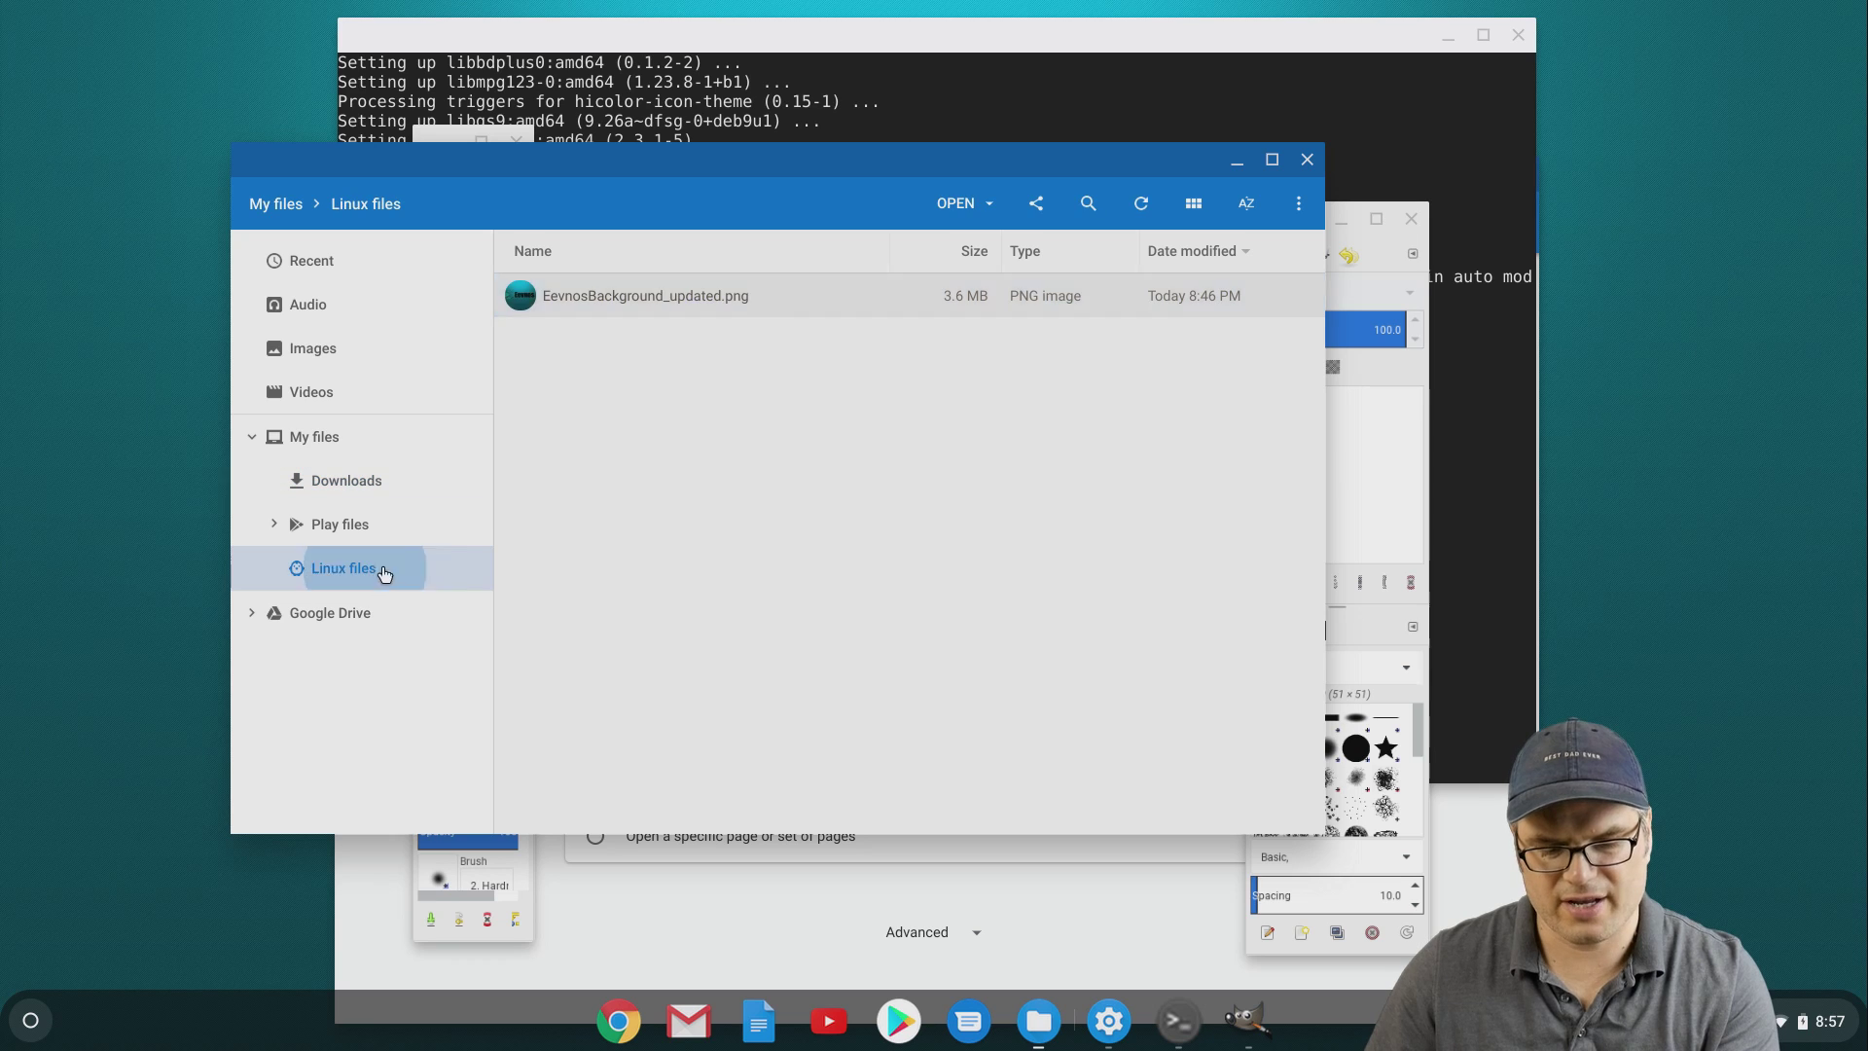
Step: Confirm the PNG in the Linux home folder with ls and dir
click(1026, 126)
text(ls)
key(Return)
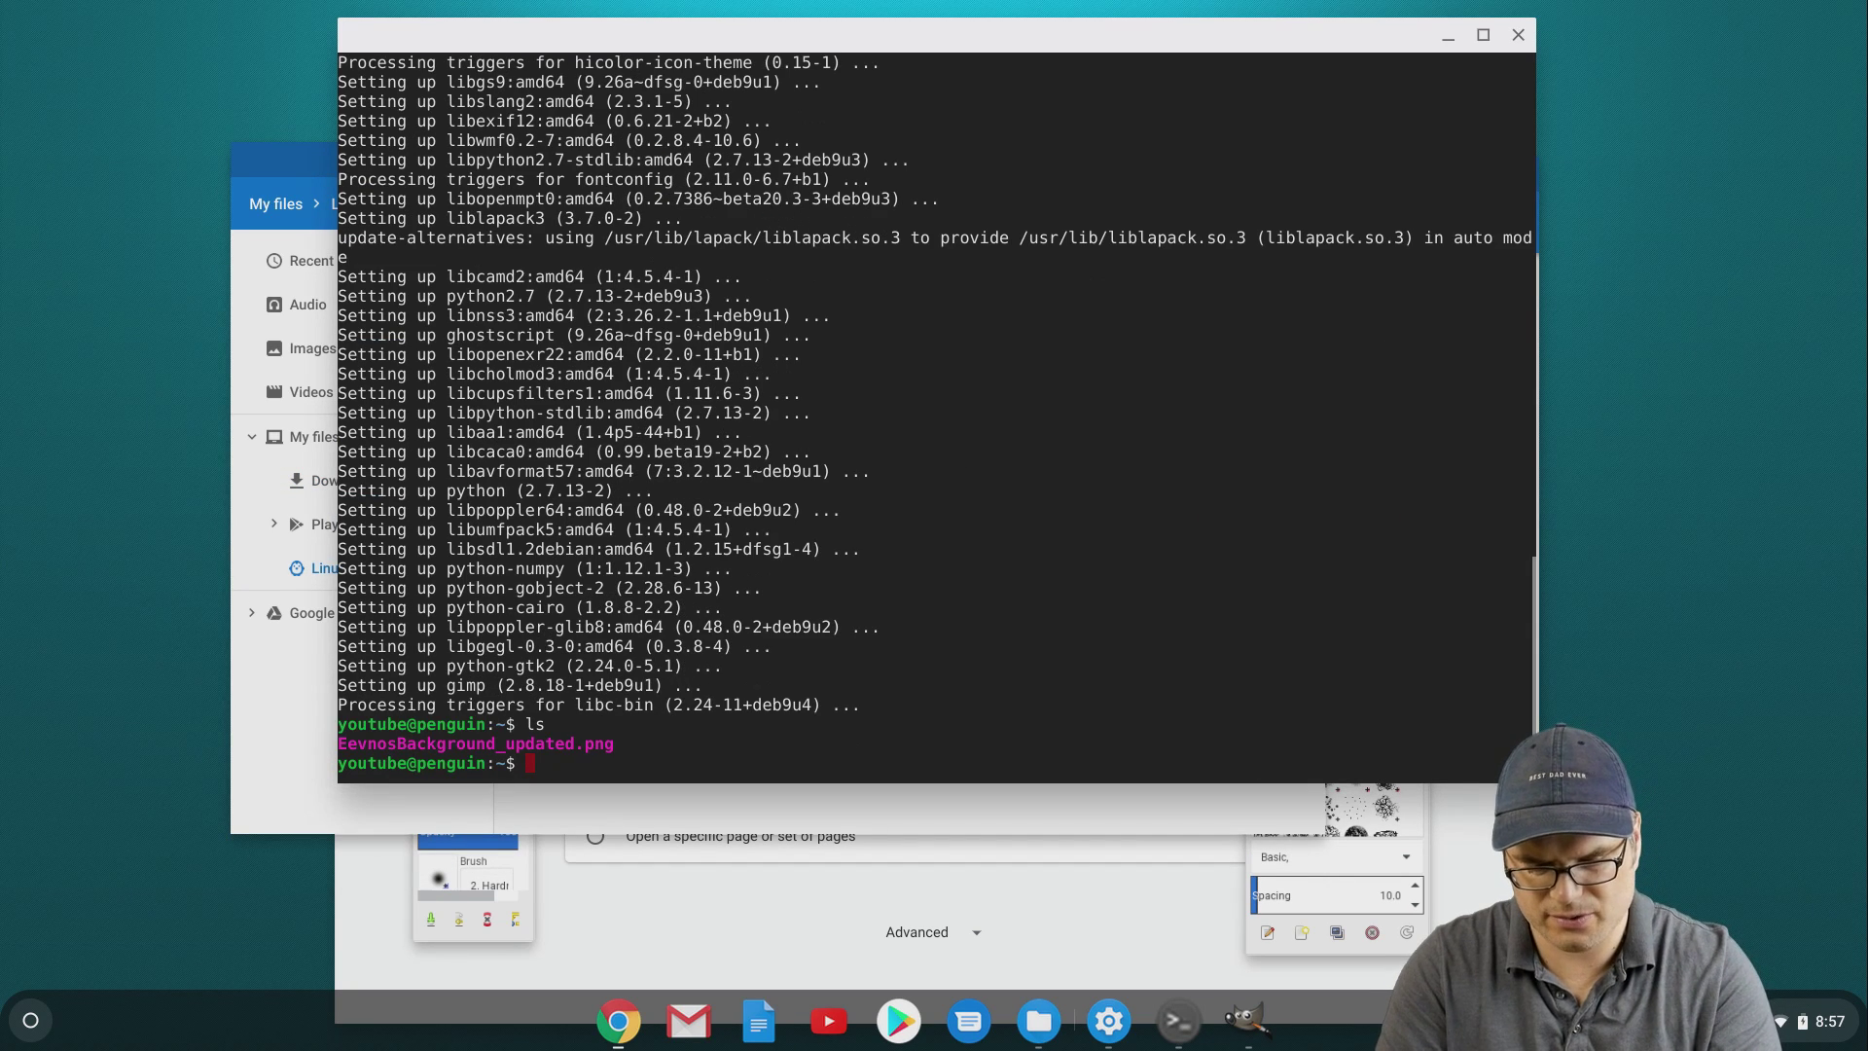
text(dir)
key(Return)
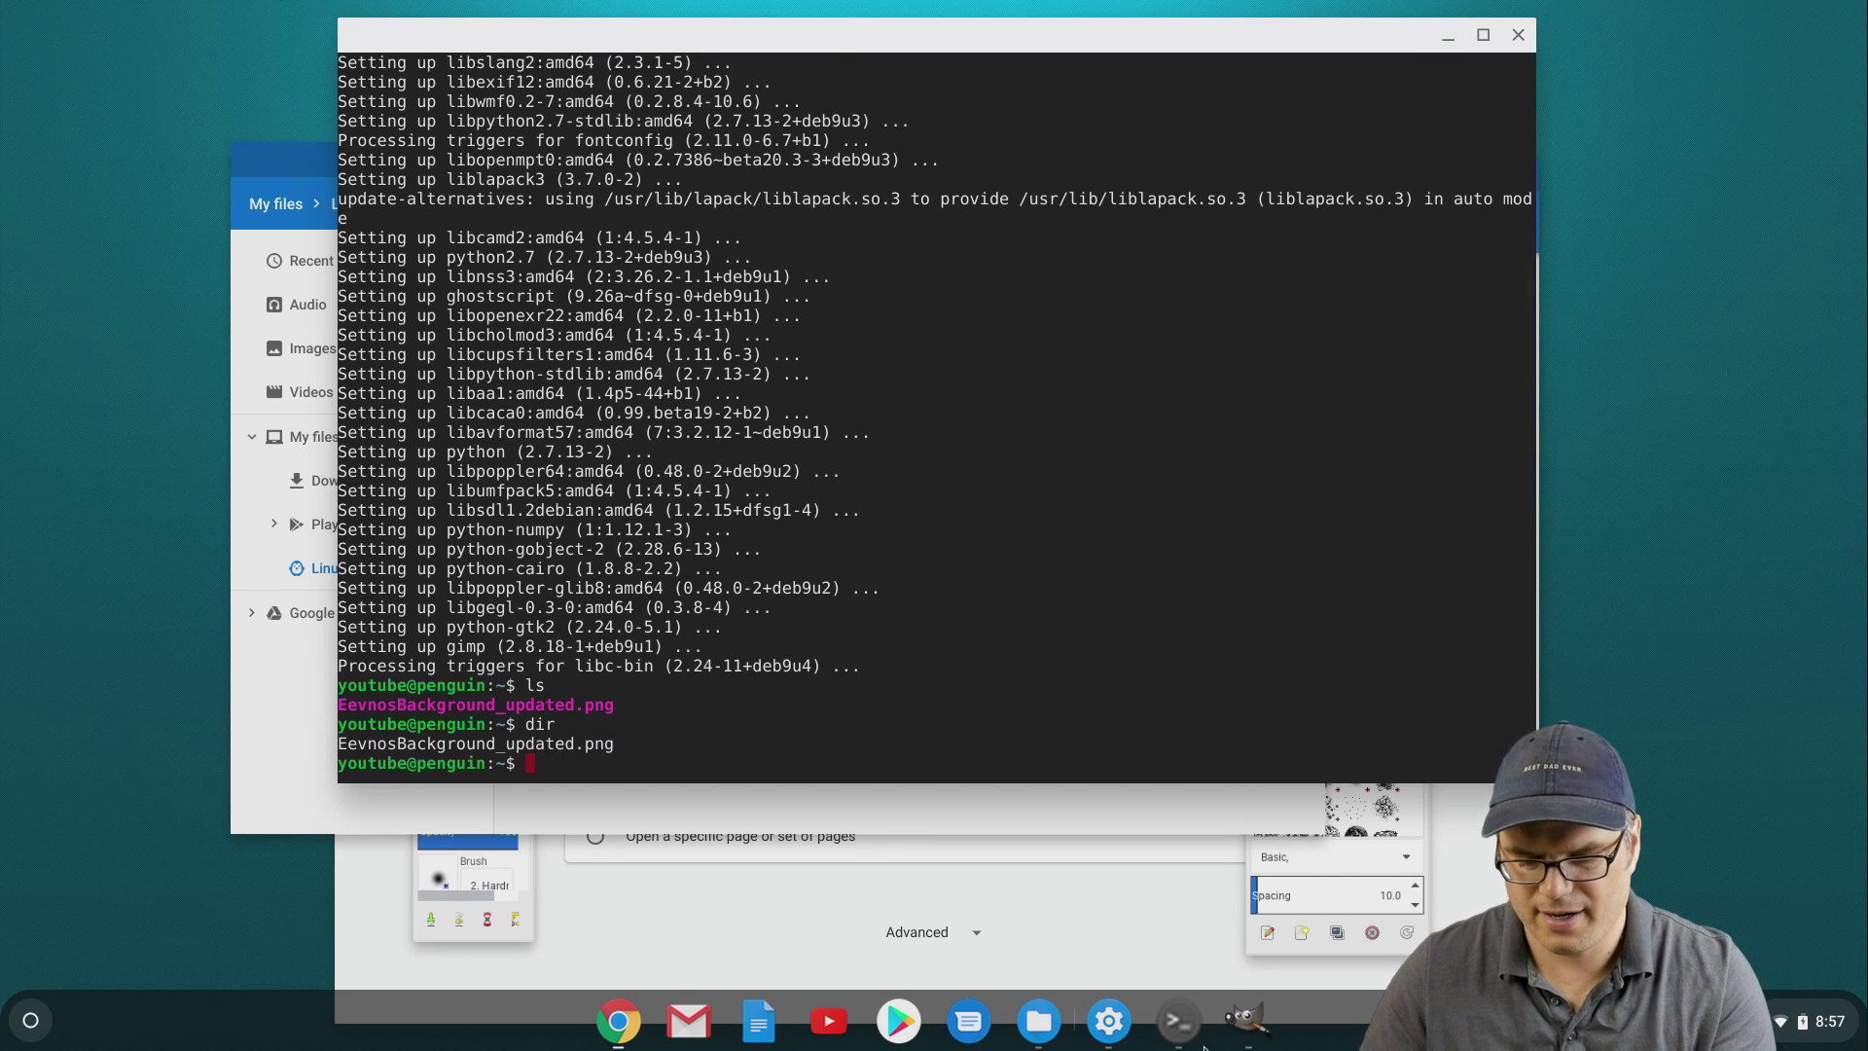
click(1252, 1020)
Step: Open EevnosBackground_updated.png via GIMP's File > Open and move its image window up-left
click(1294, 943)
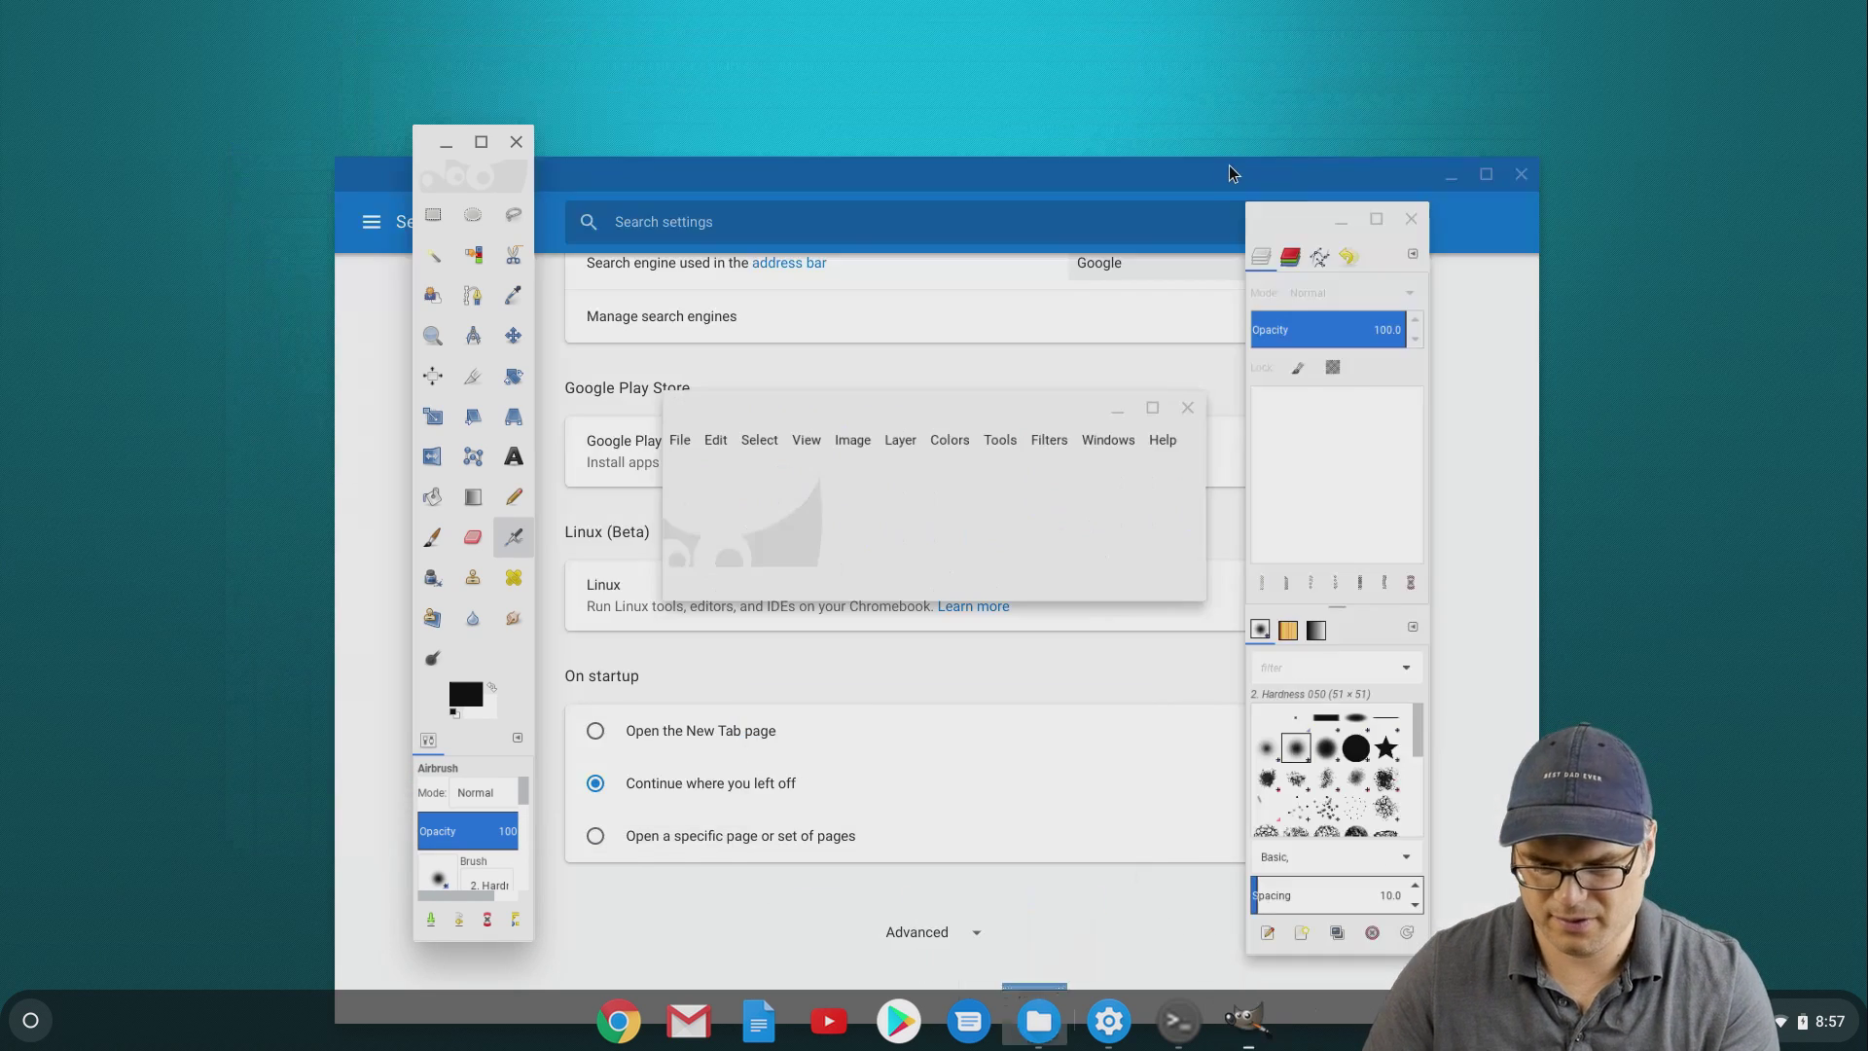
click(678, 439)
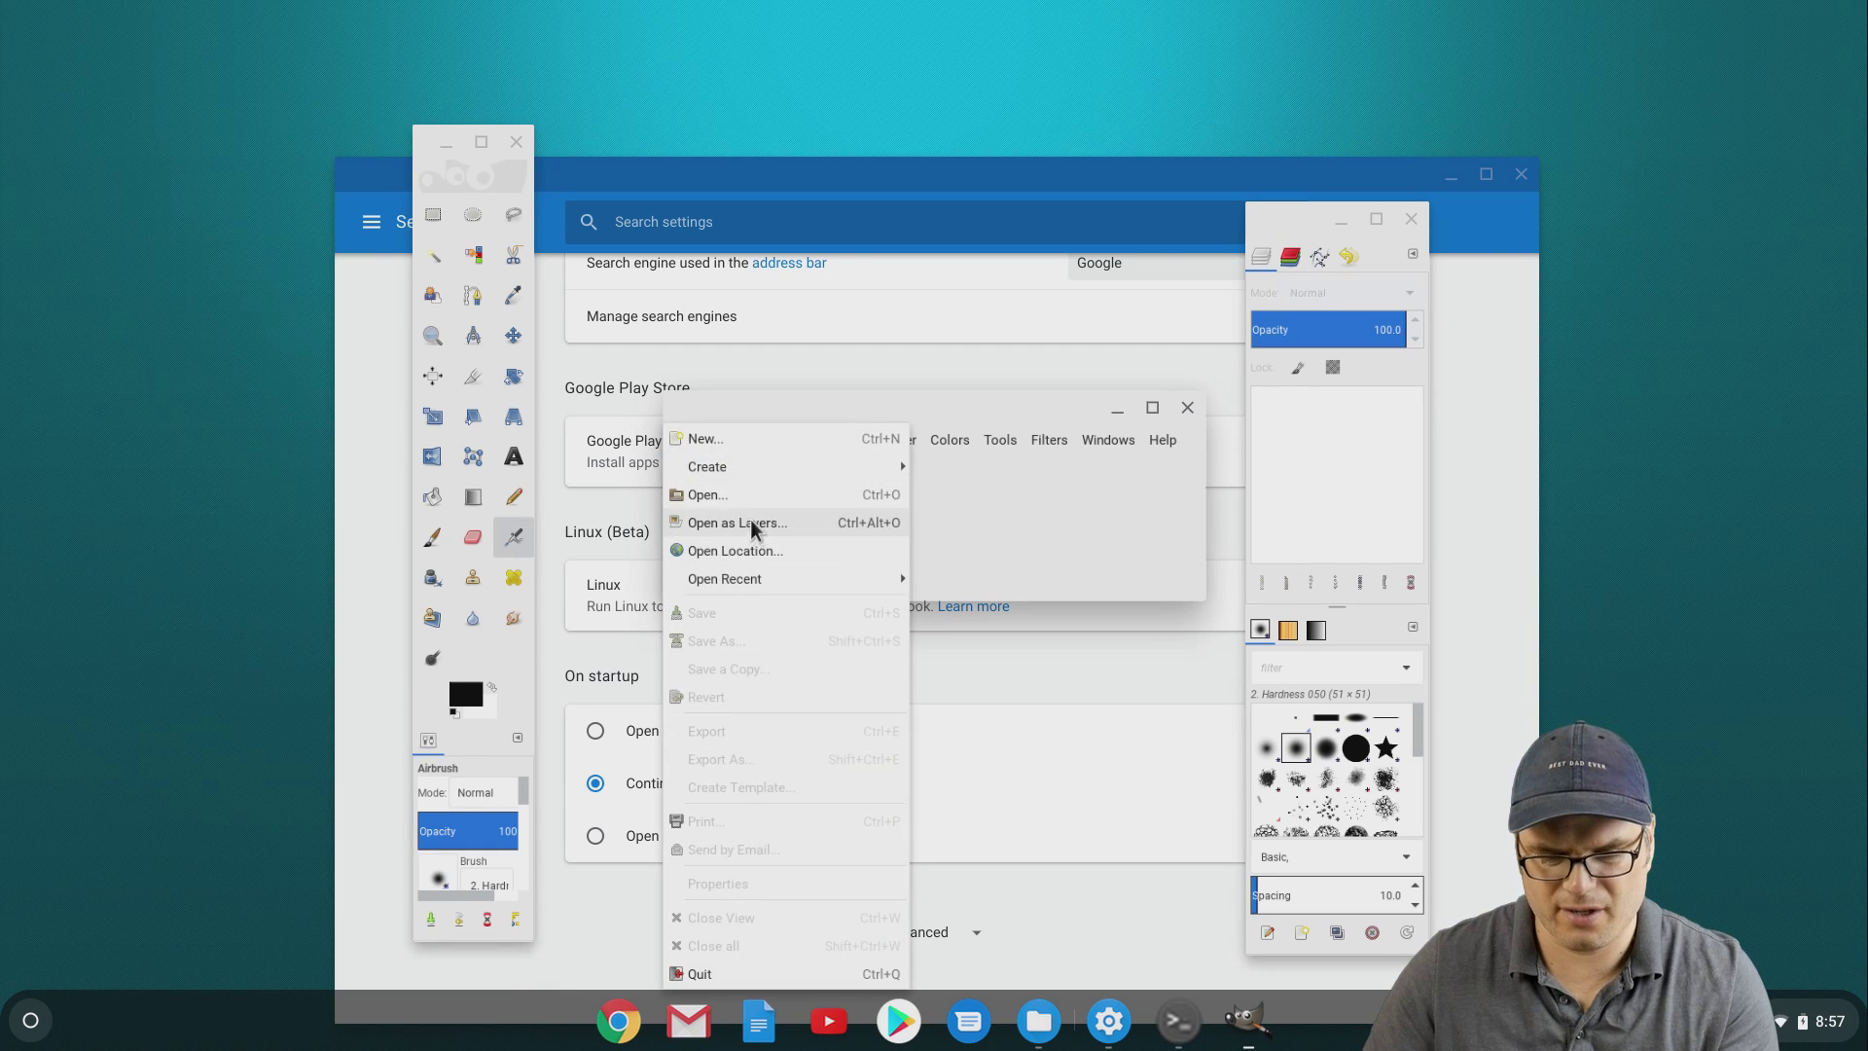
click(746, 497)
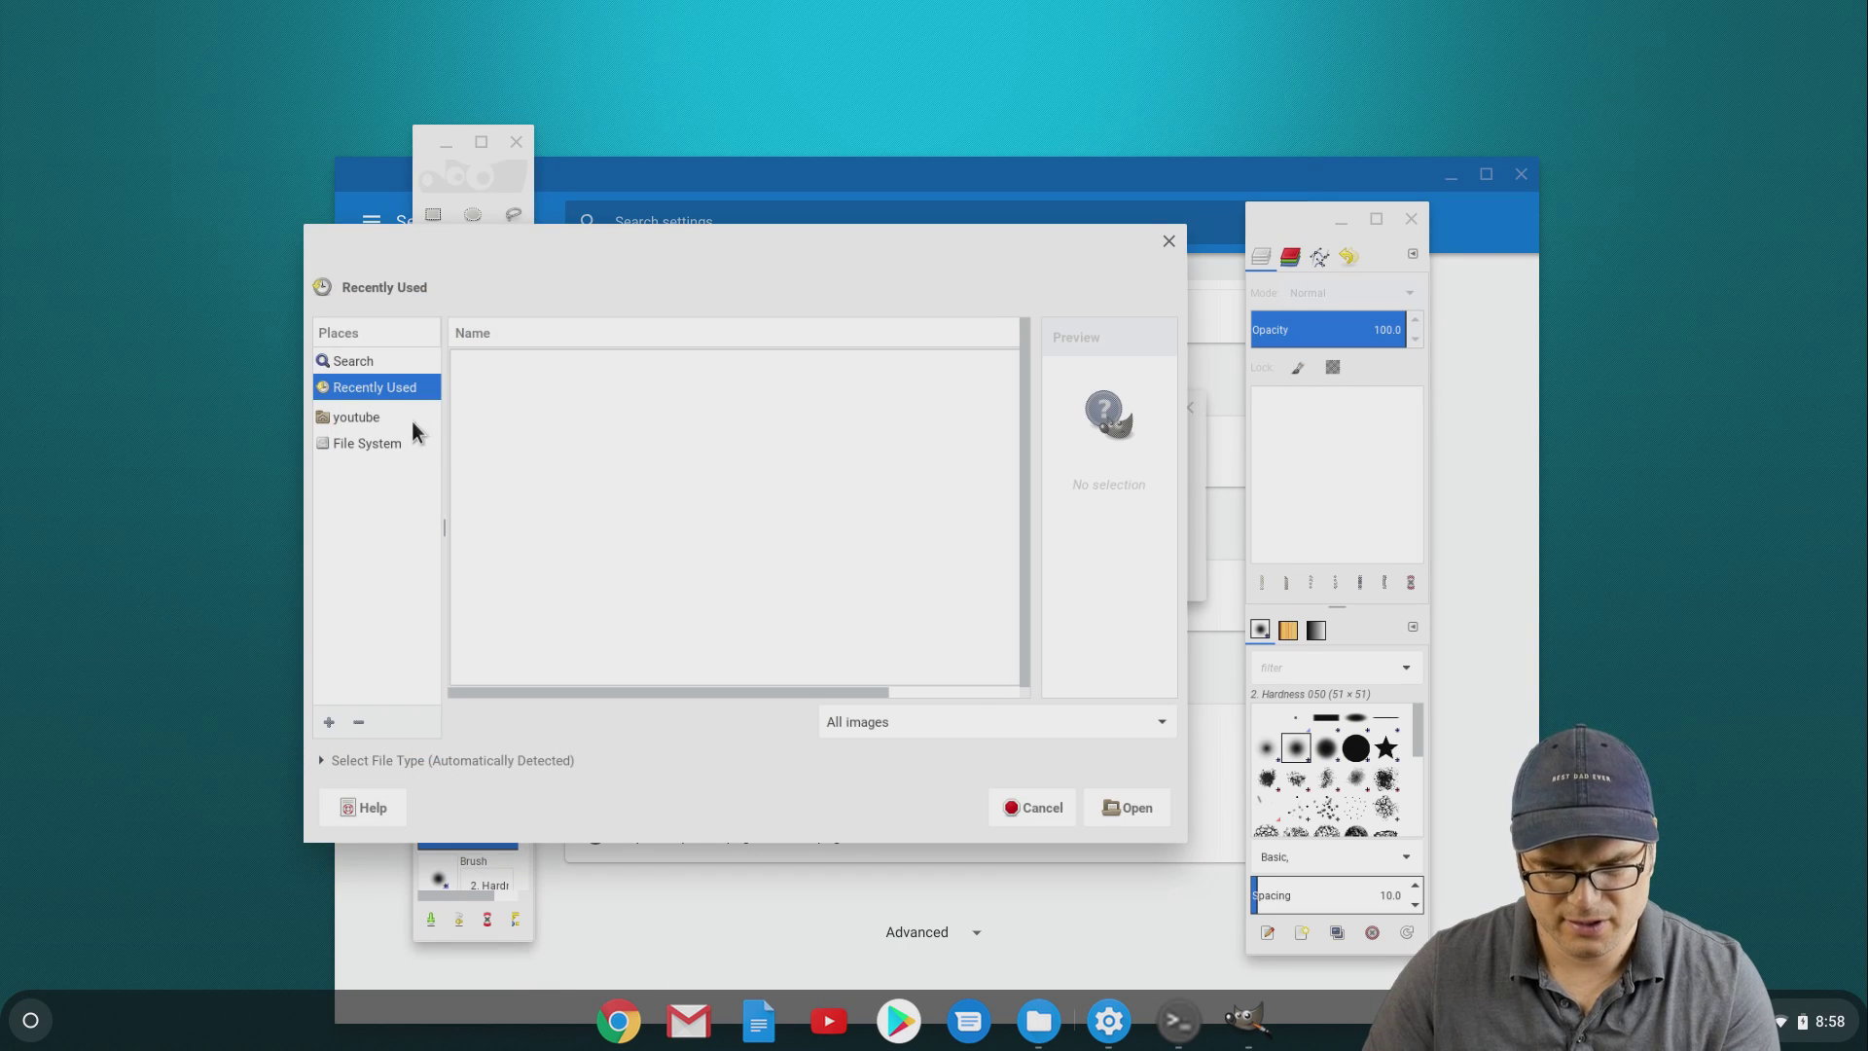
click(370, 417)
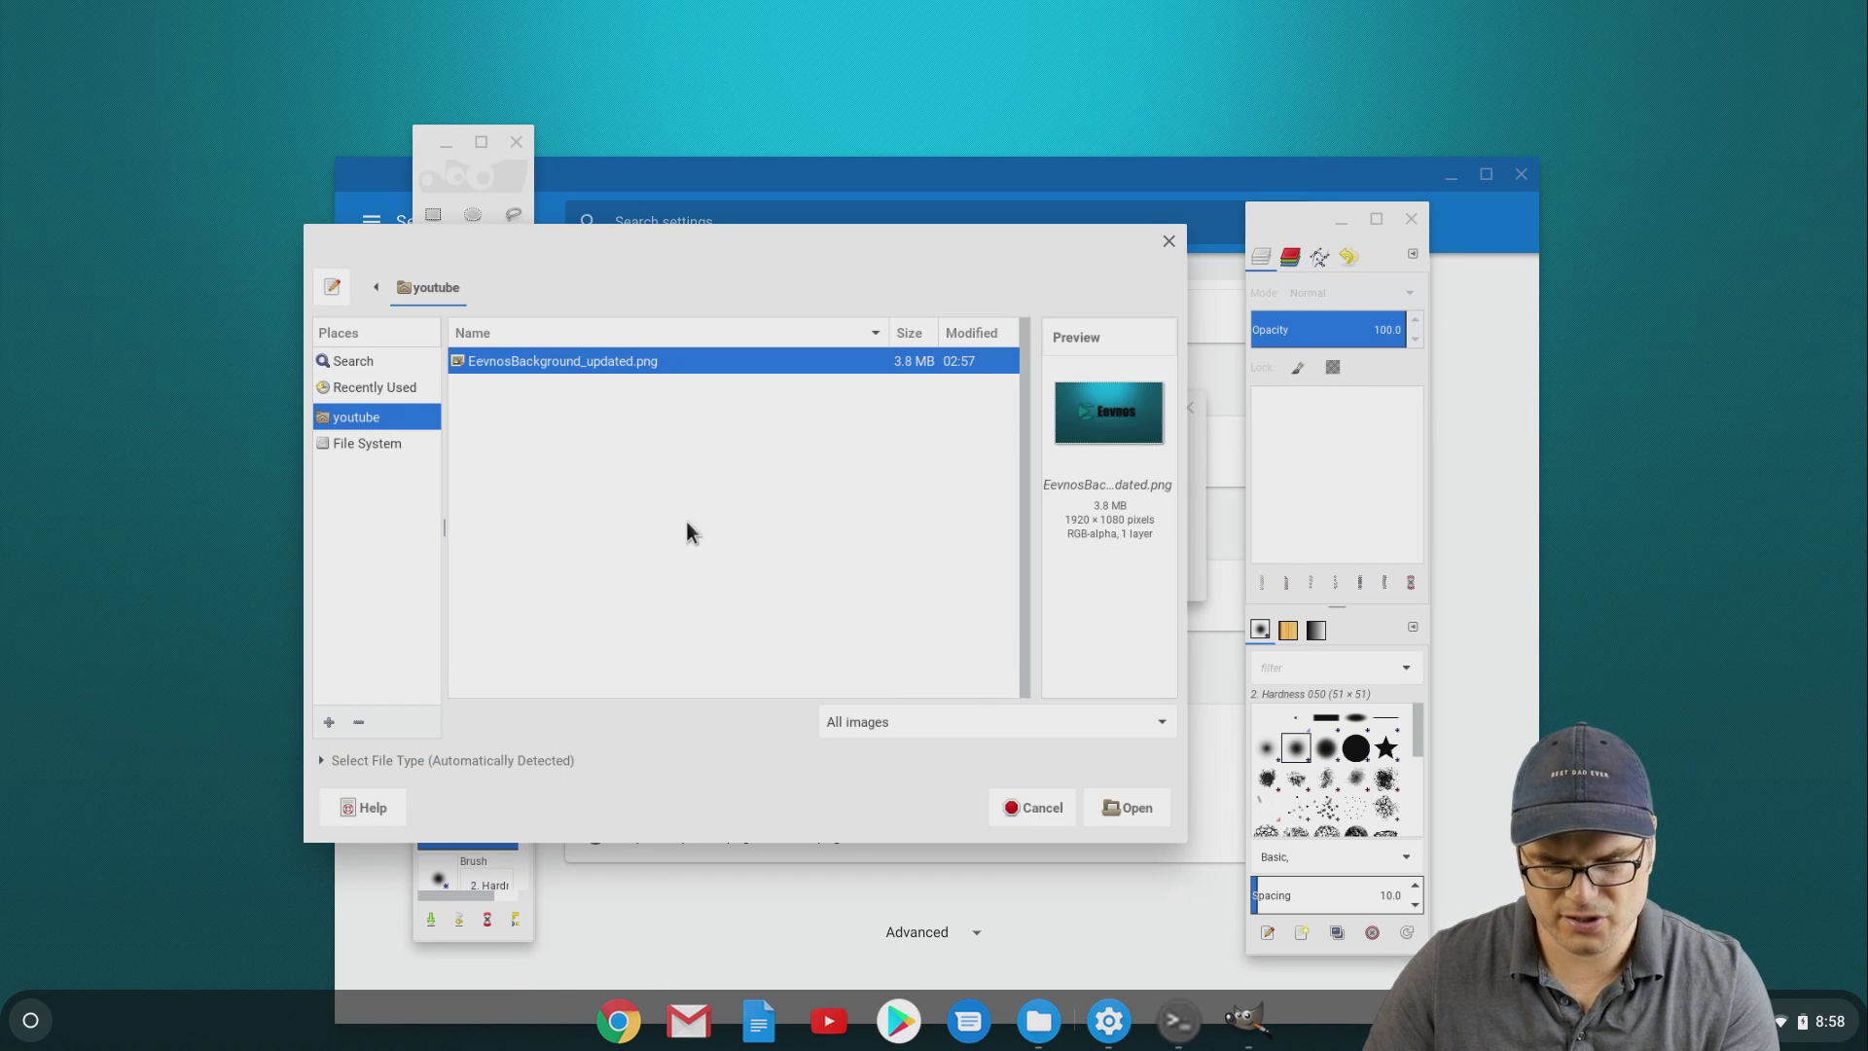
double_click(563, 359)
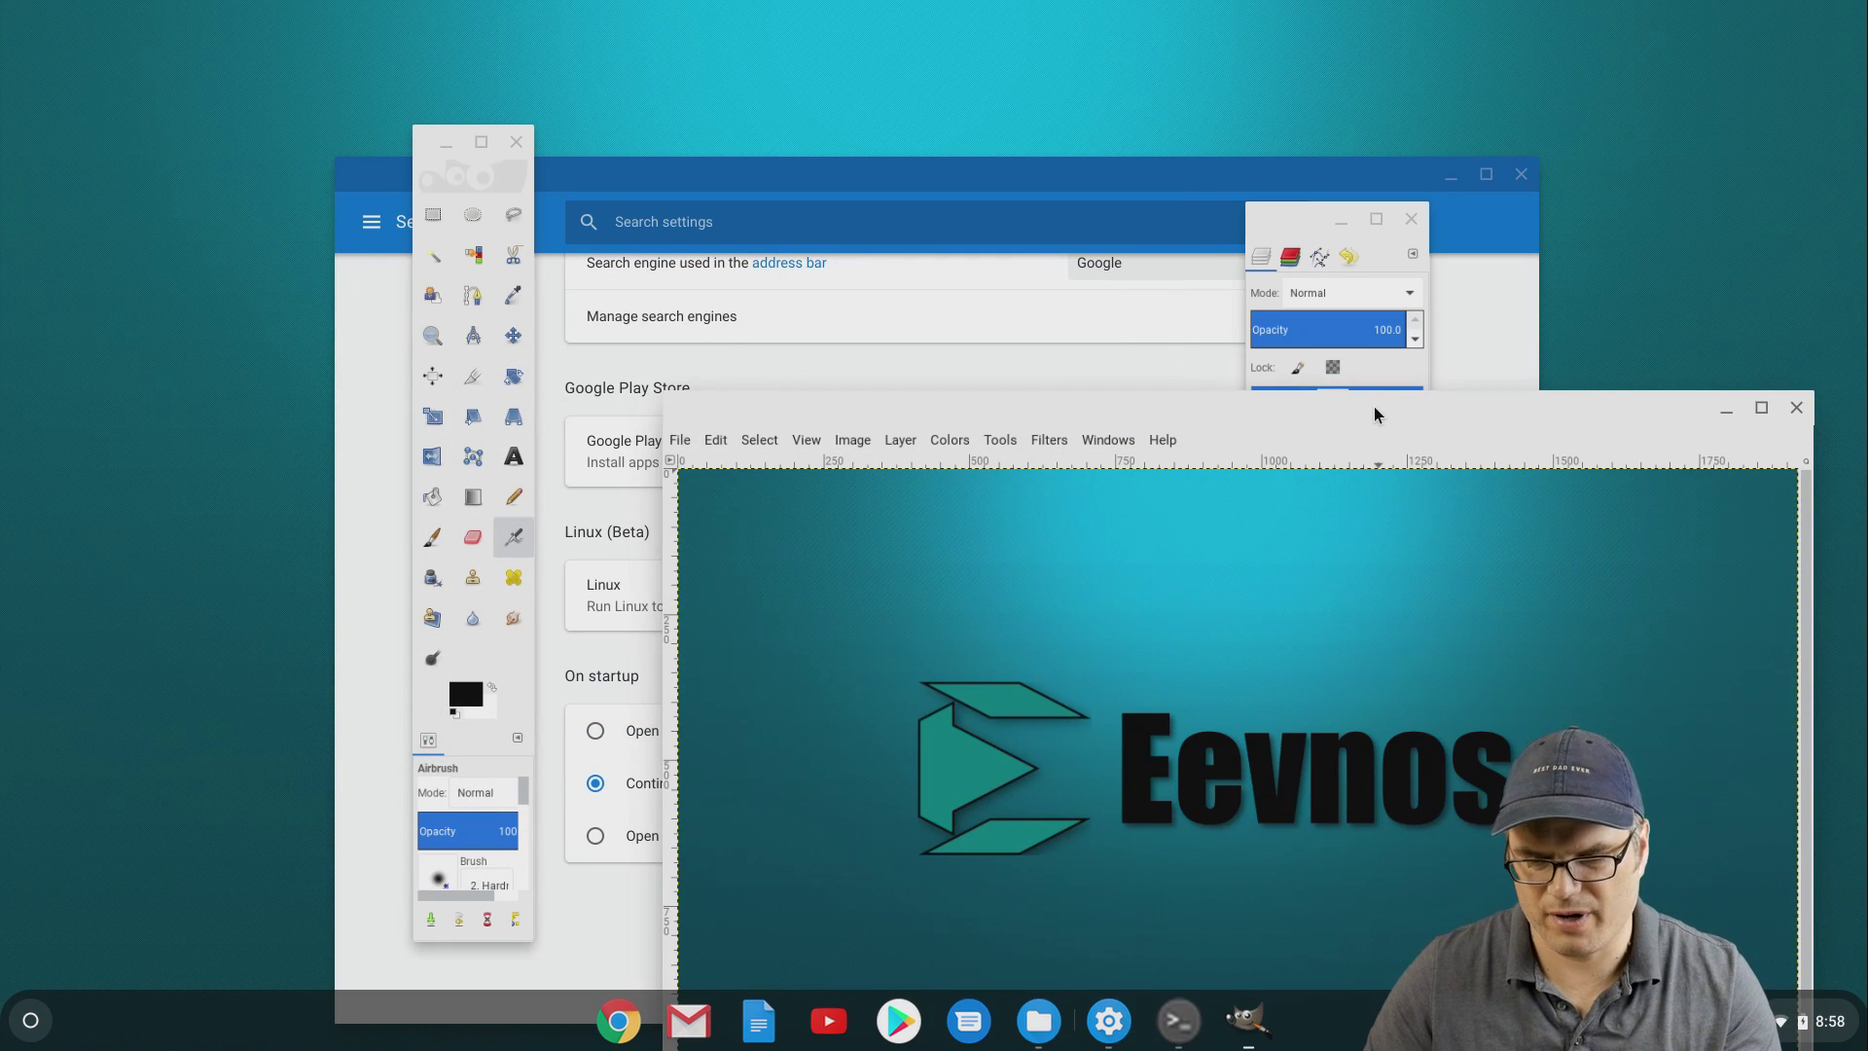
drag(1374, 408, 1112, 192)
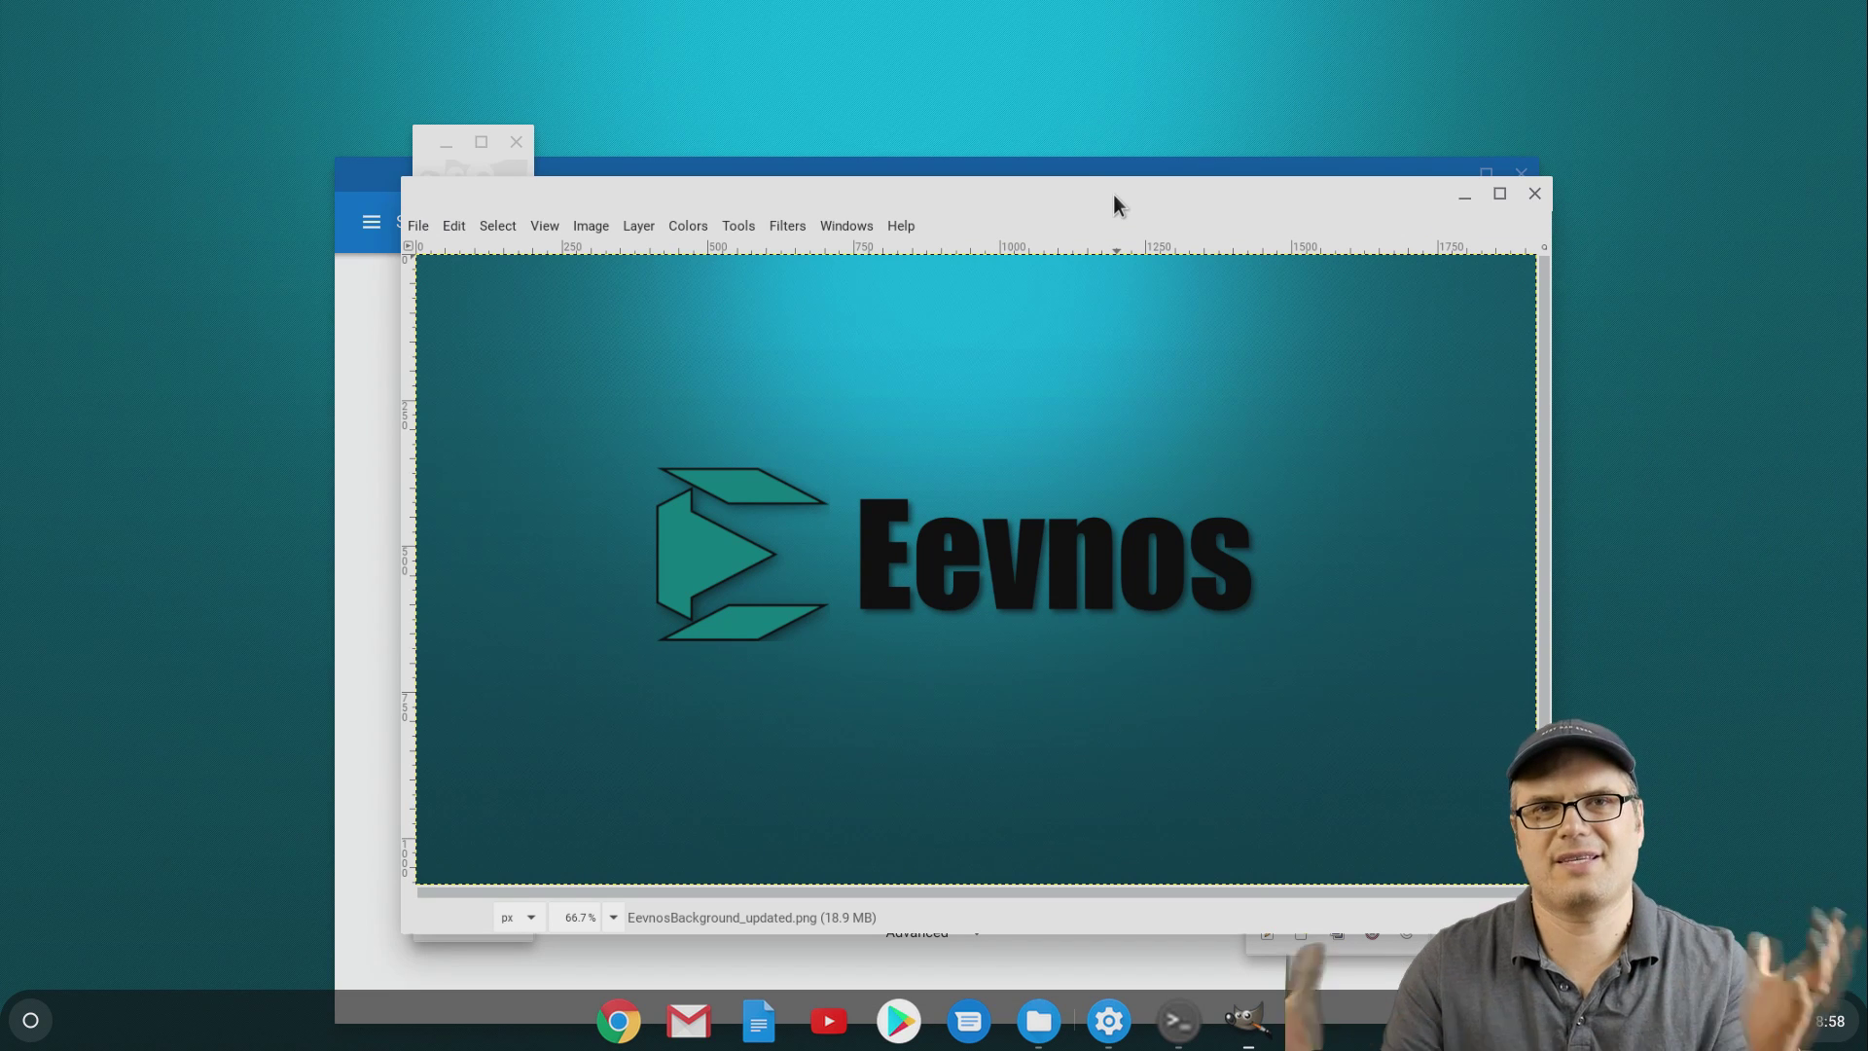